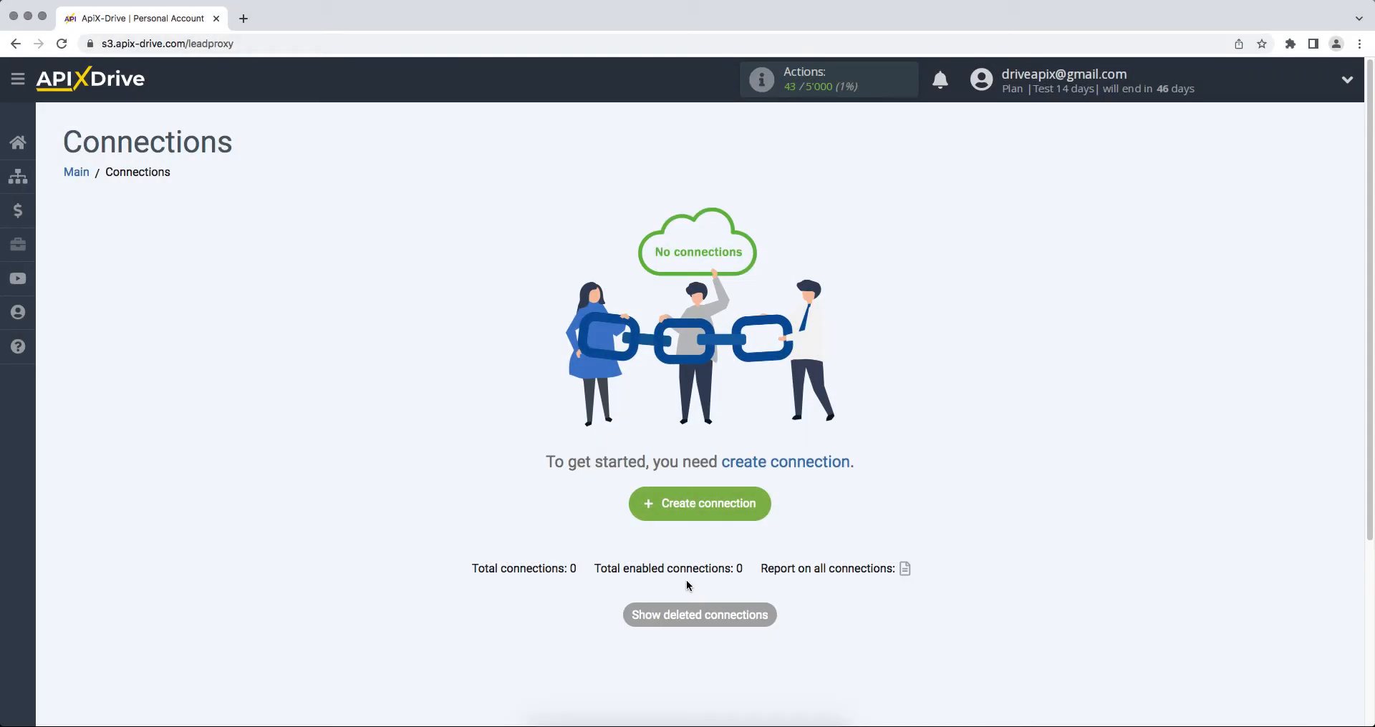
- Create a new connection with Smartsheet as the data source system
left_click(645, 504)
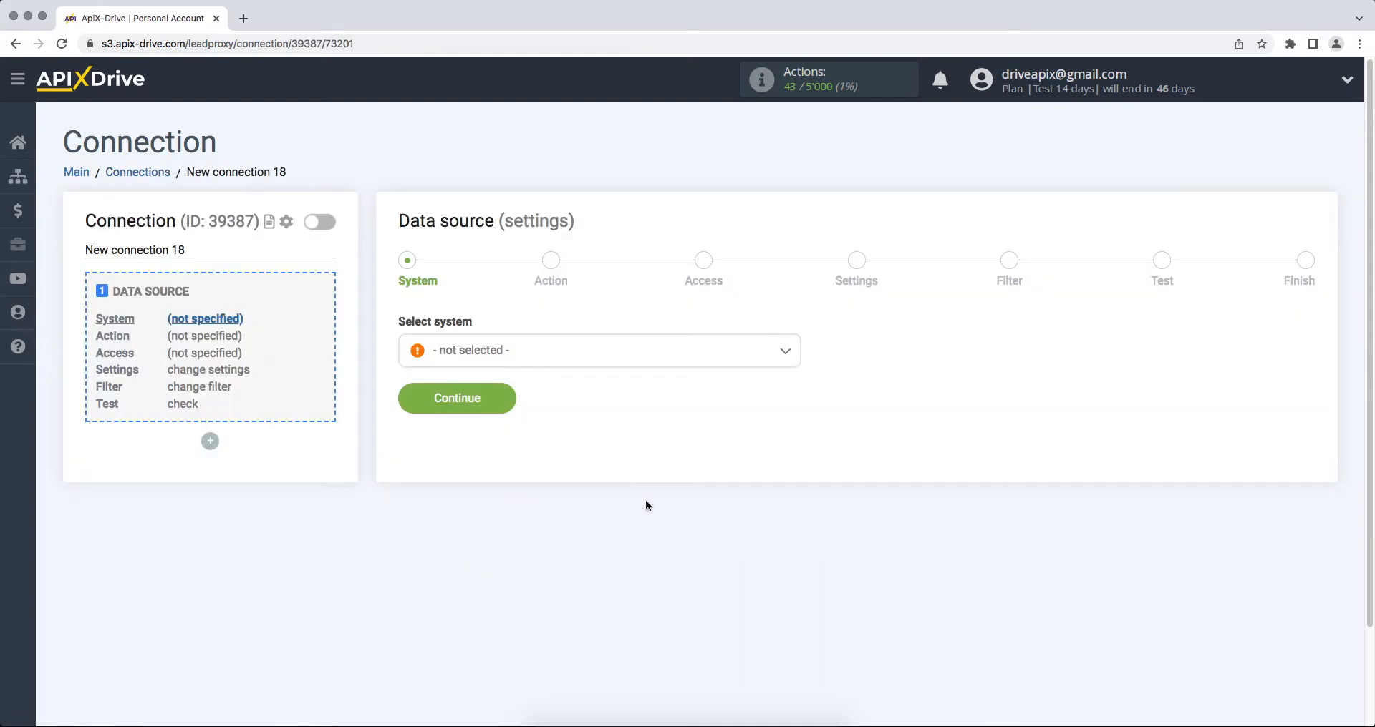
left_click(599, 349)
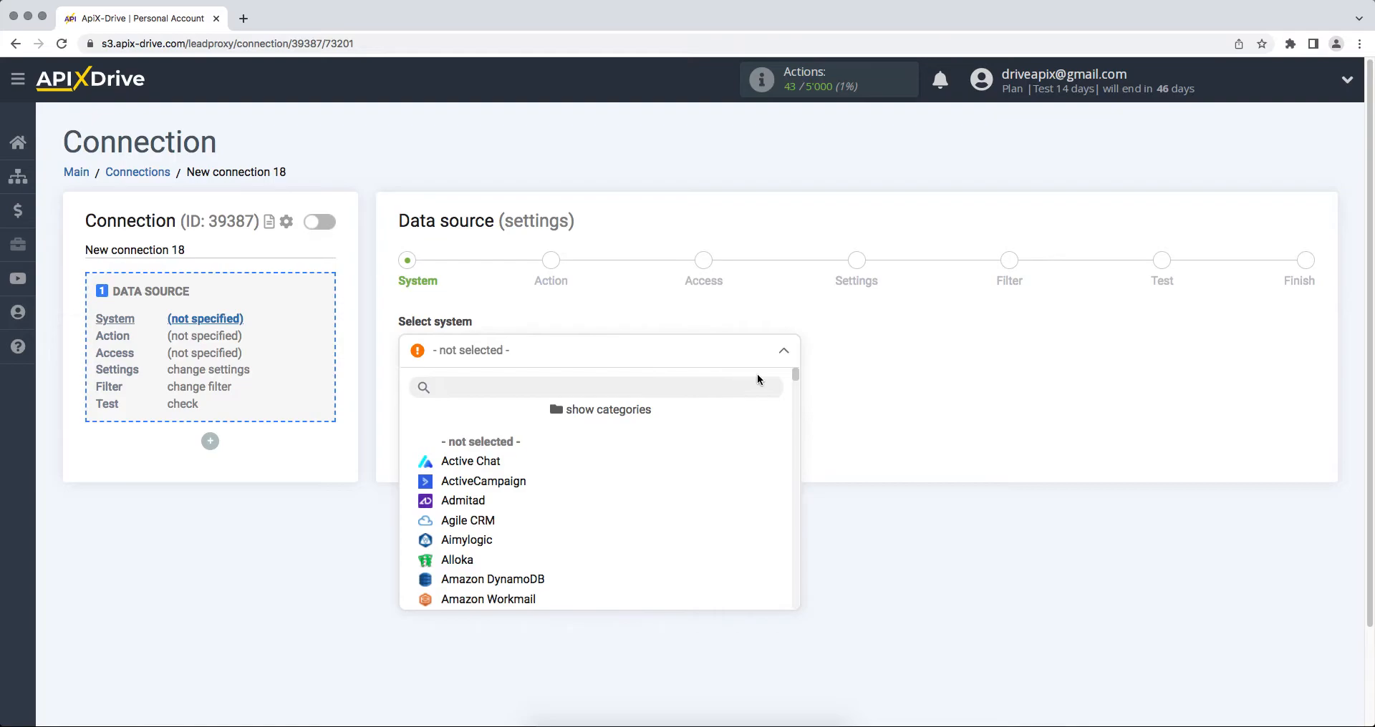
left_click_drag(794, 378, 797, 541)
left_click(546, 540)
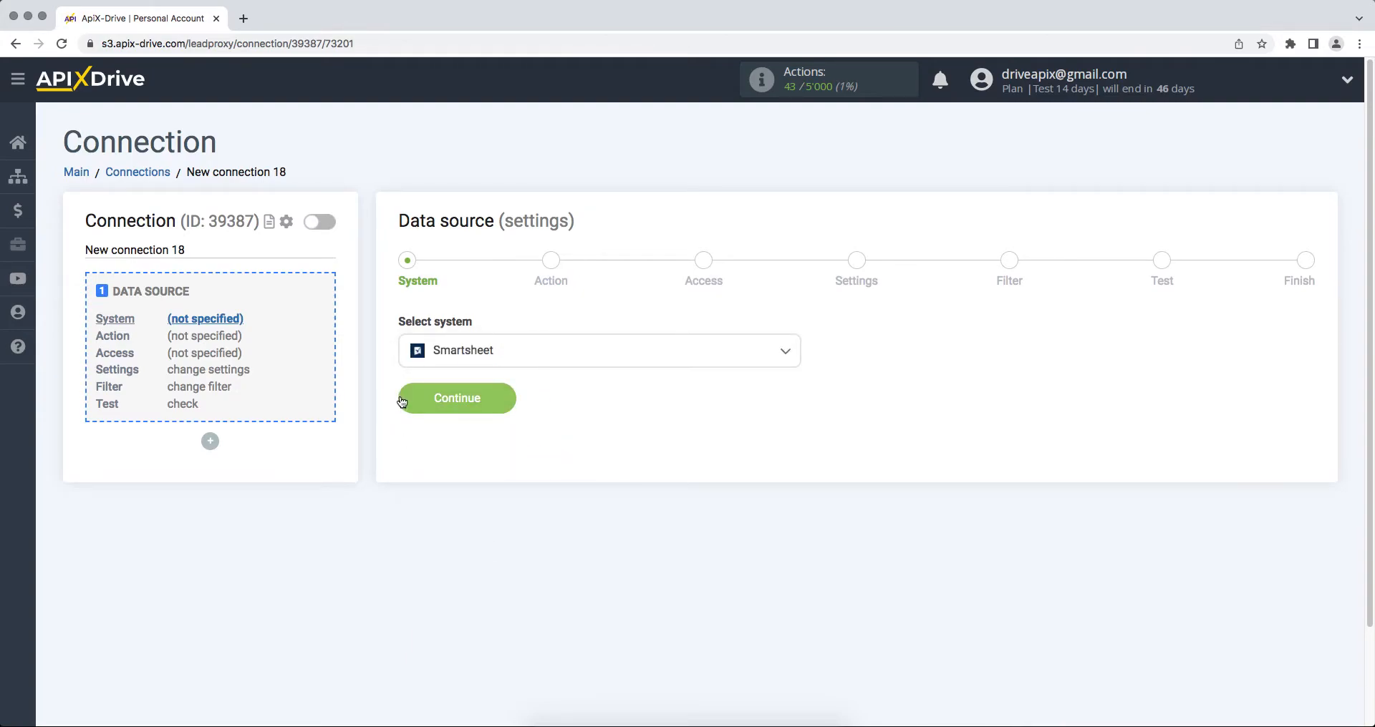
left_click(401, 401)
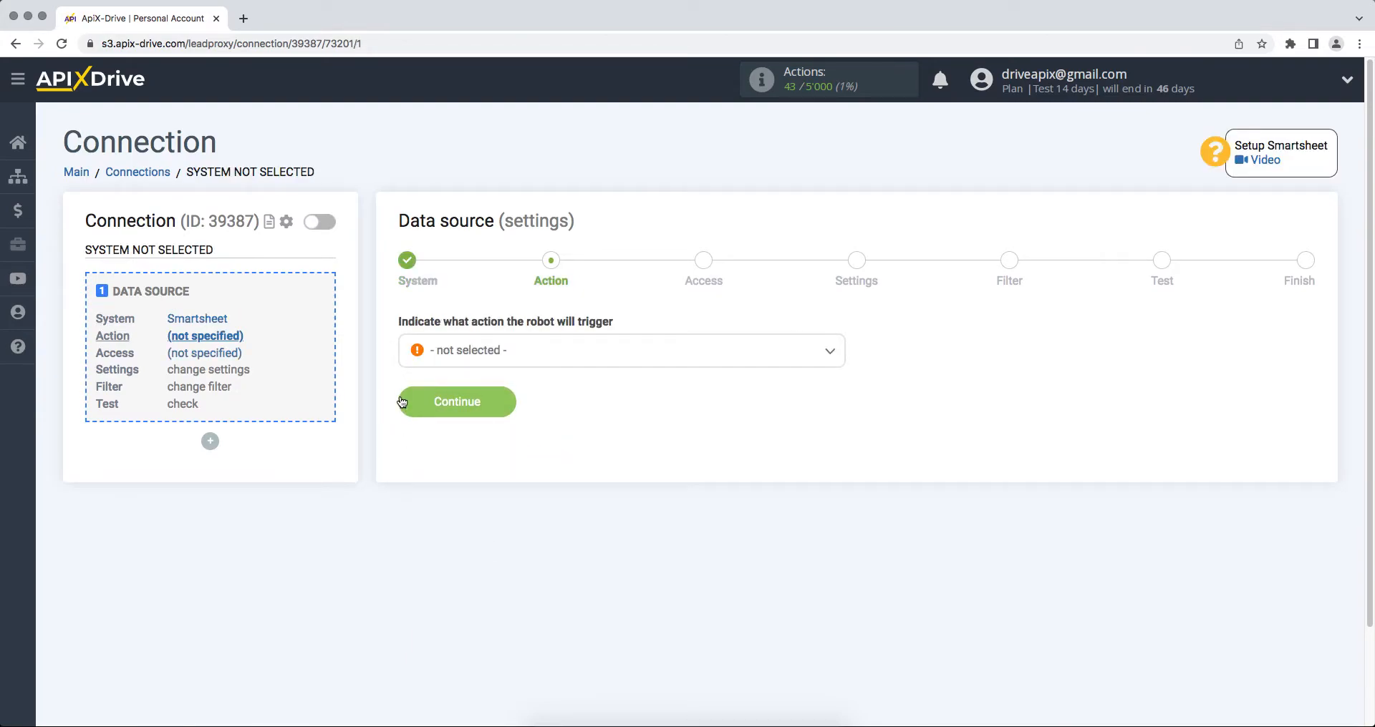
- Choose Get ROWS (new) as the Smartsheet action
left_click(451, 352)
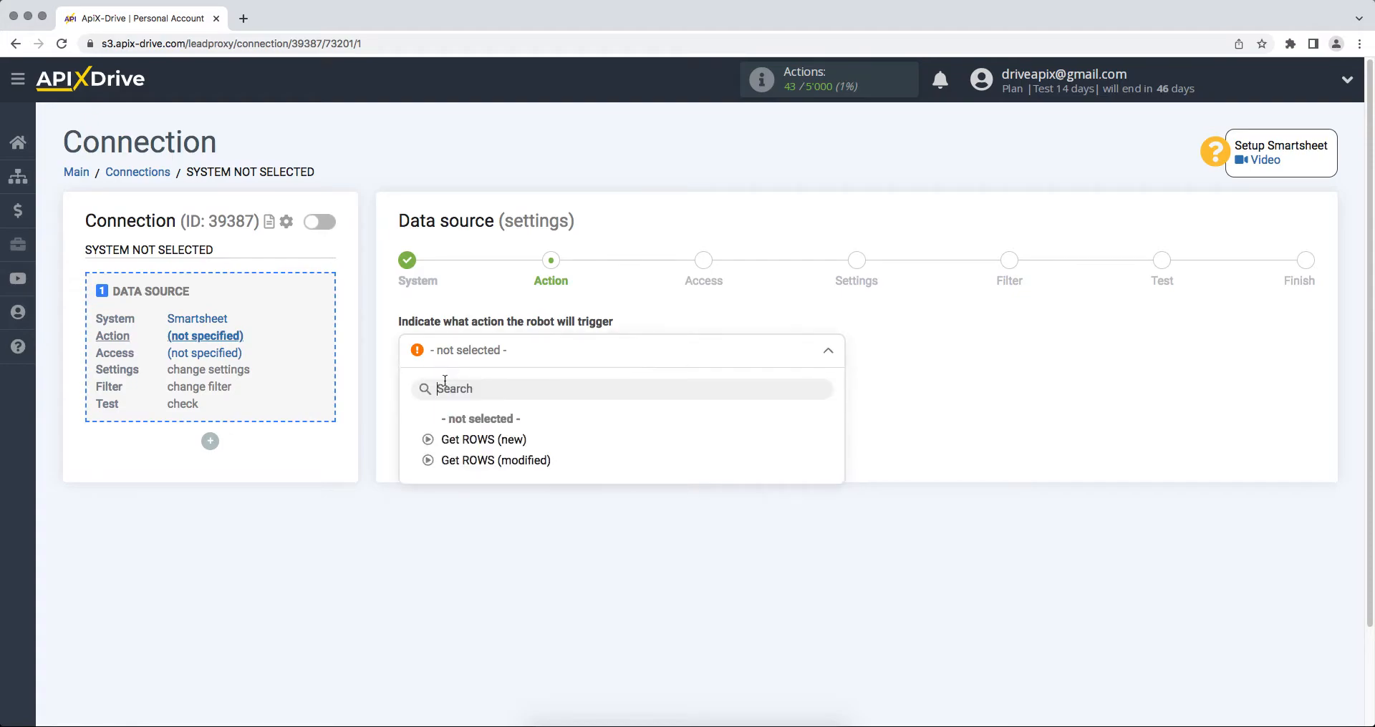
left_click(448, 438)
left_click(425, 412)
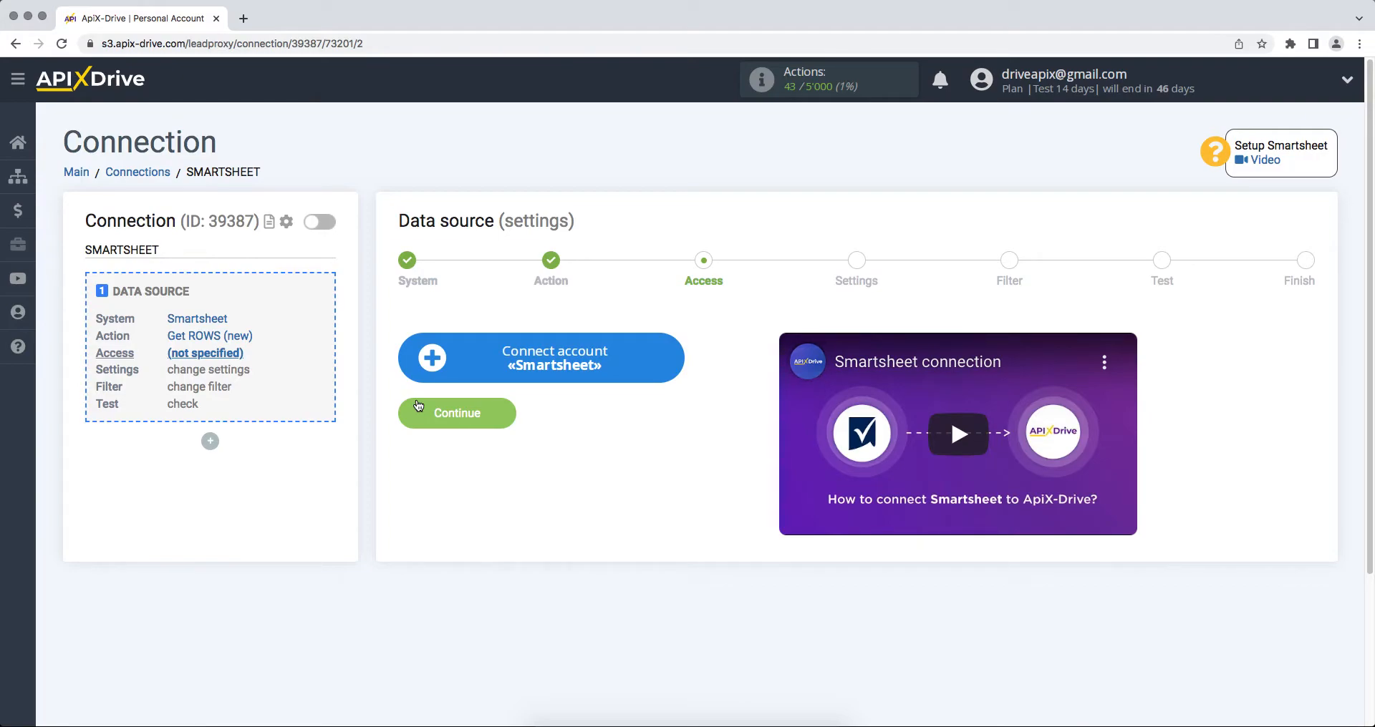
- Sign in to Smartsheet with the account e-mail and password, then allow ApiX-Drive access
left_click(418, 379)
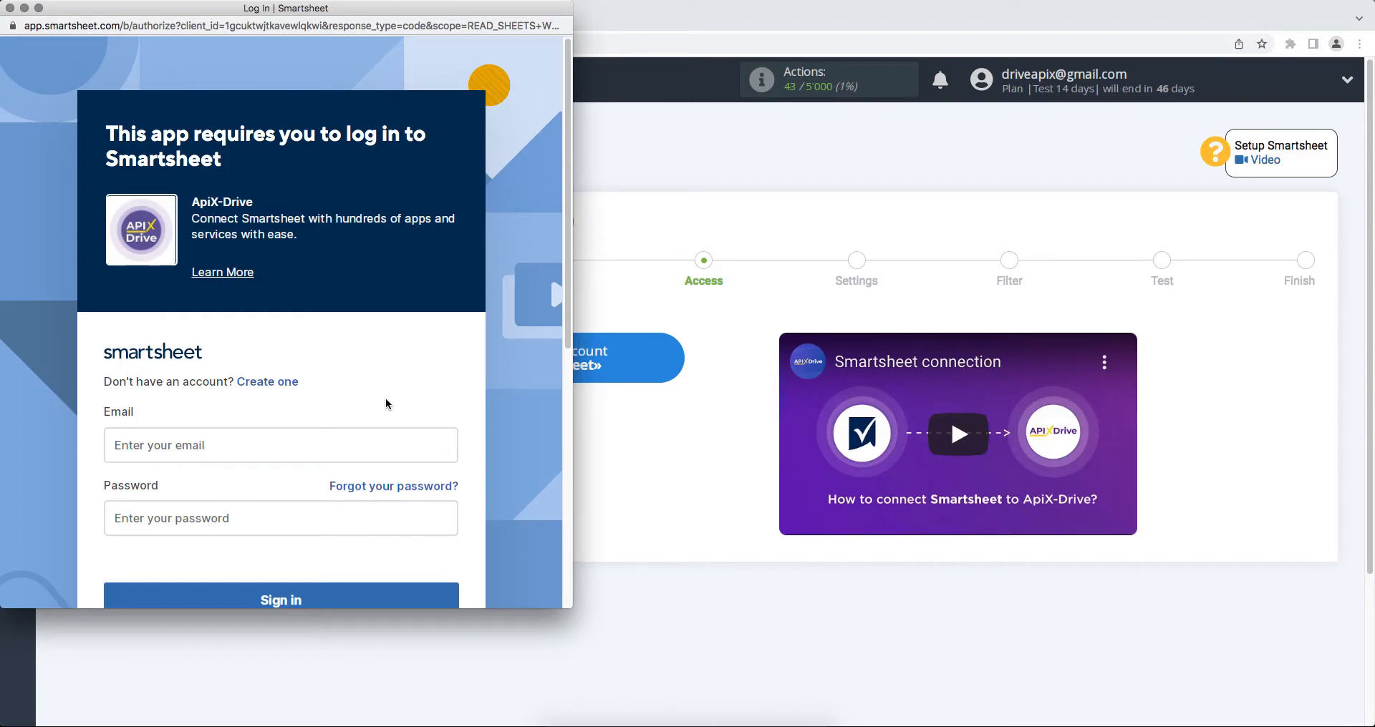
left_click(359, 438)
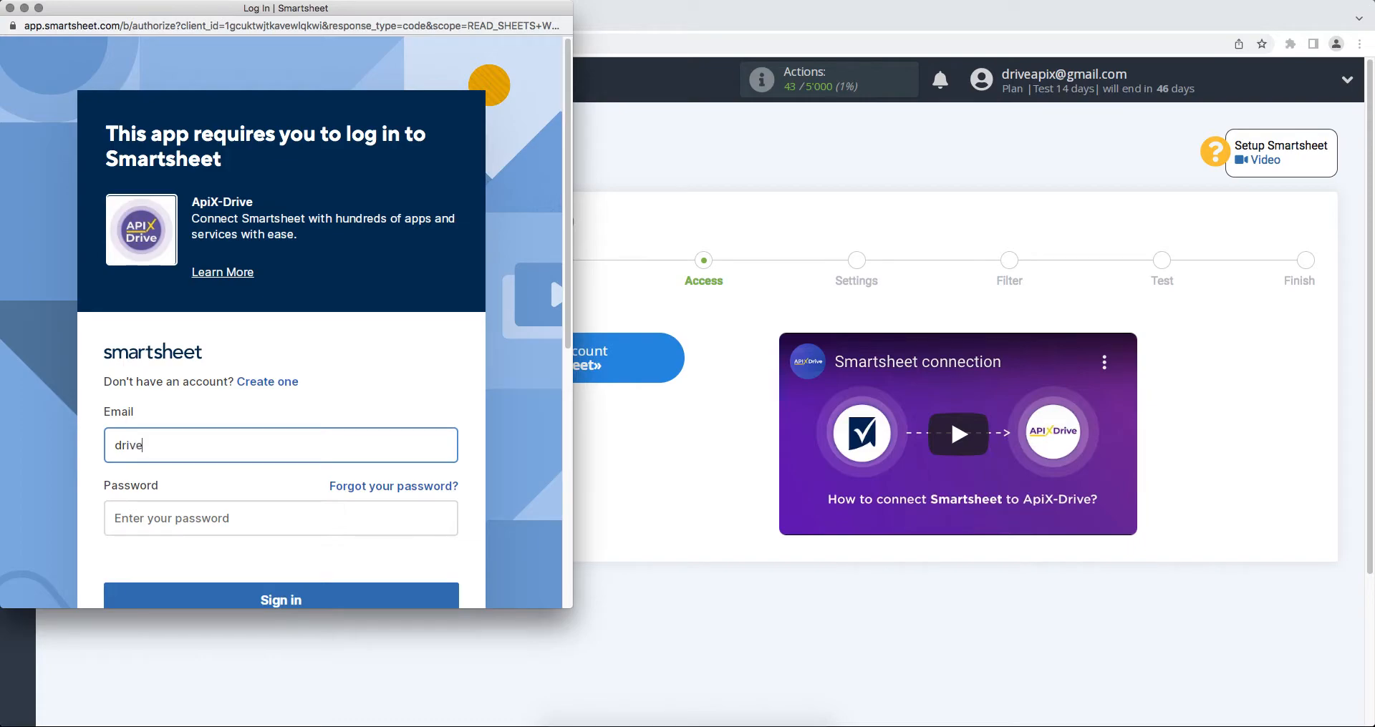
left_click(350, 518)
type("••••••••••••")
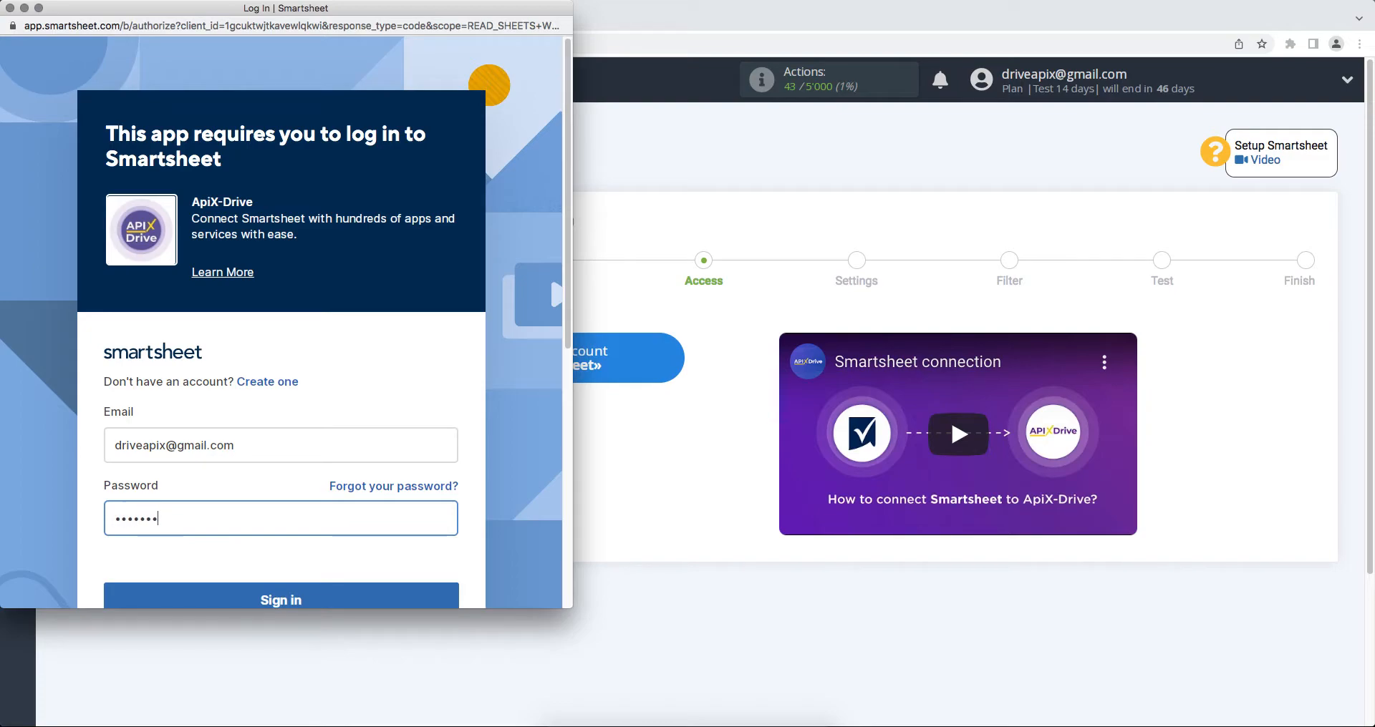
scroll(350, 544, "down", 1)
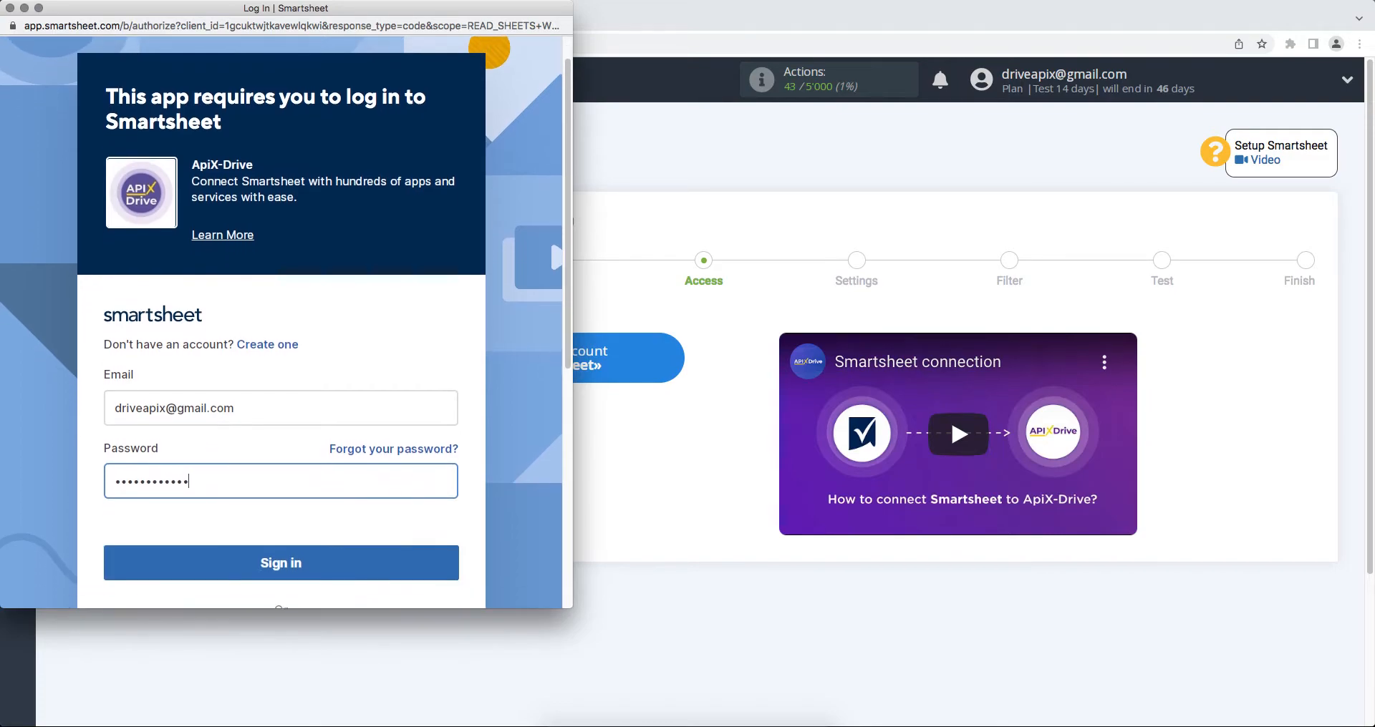
left_click(352, 556)
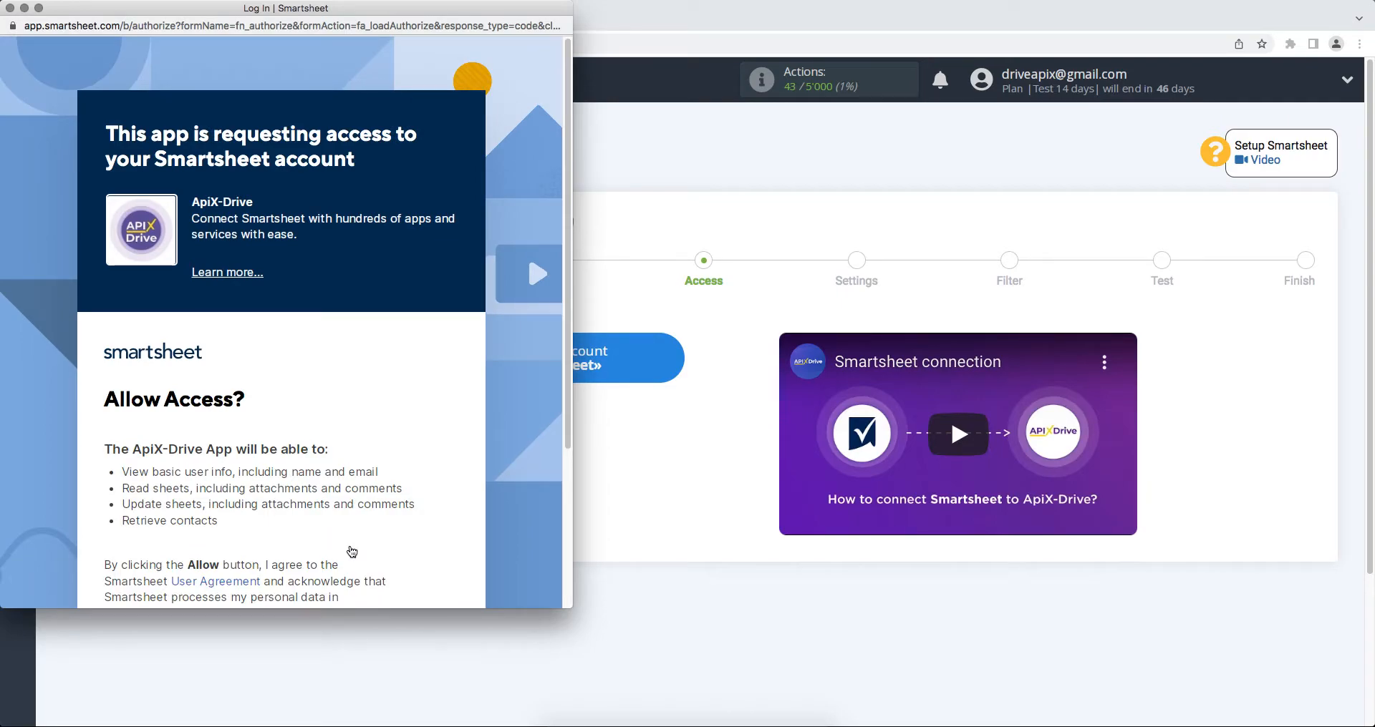
scroll(351, 551, "down", 3)
left_click(345, 557)
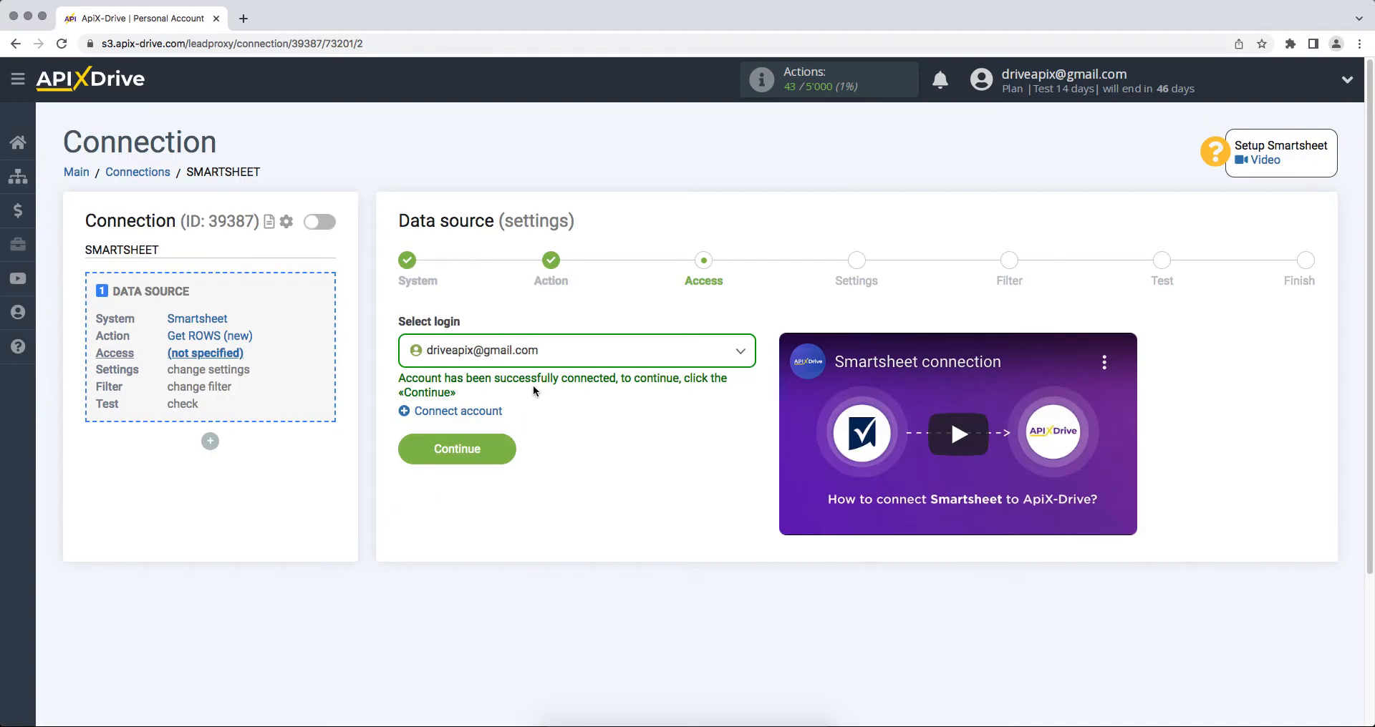
- Select the connected Smartsheet account as the source login
left_click(577, 351)
left_click(529, 464)
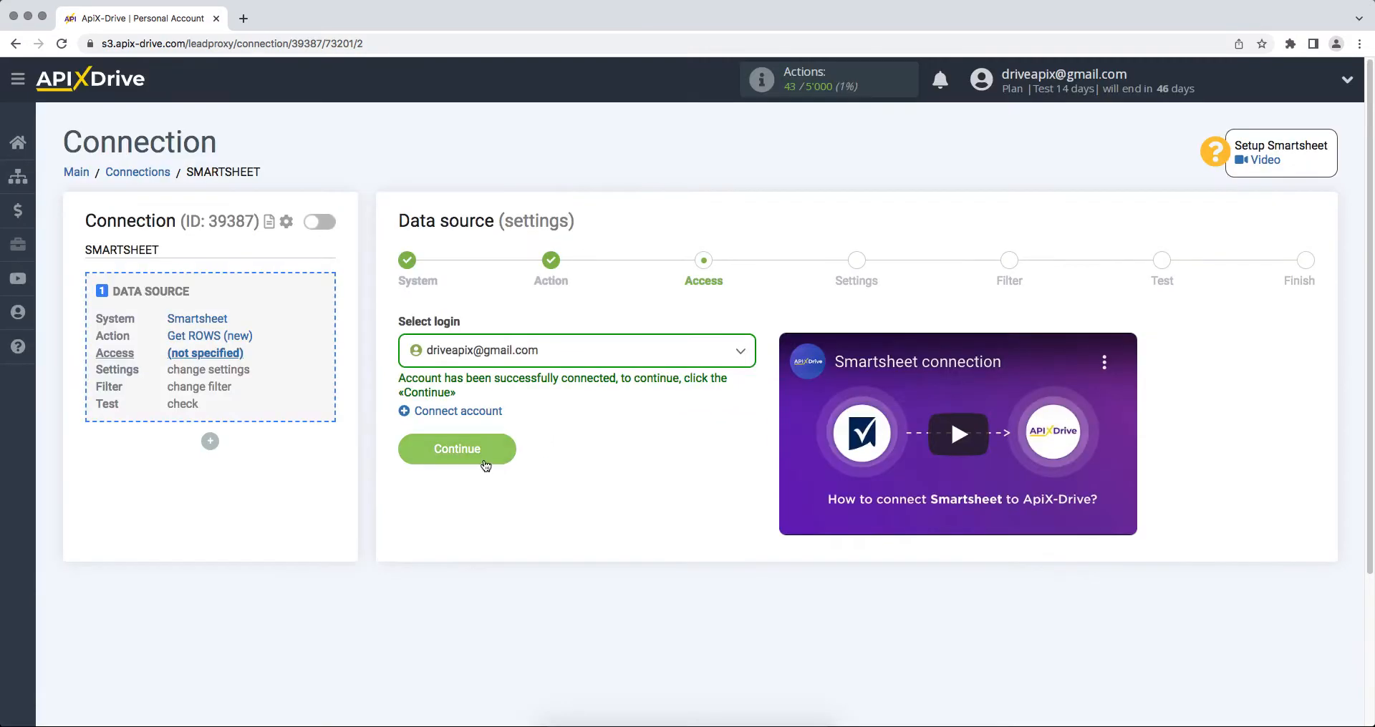
left_click(411, 451)
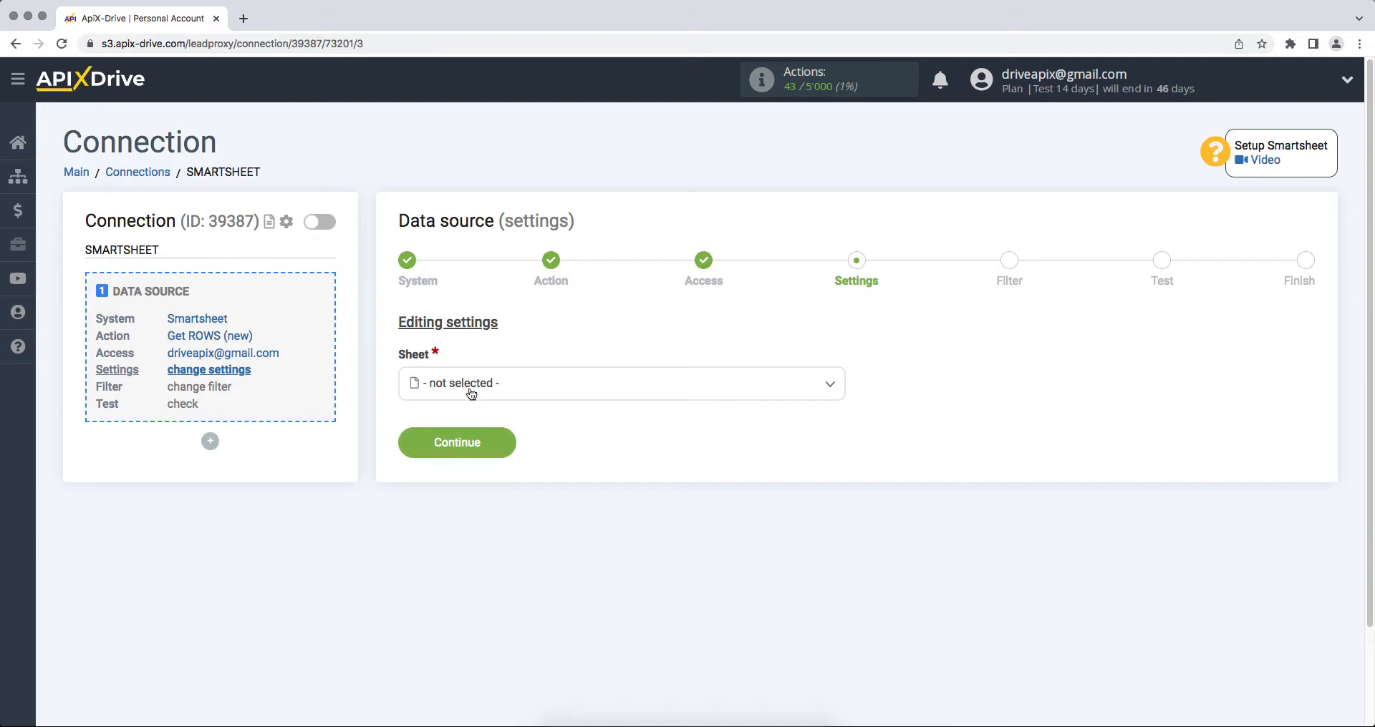
- Use the ApiX-Drive sheet with no filter and accept the test row data
left_click(468, 390)
left_click(462, 476)
left_click(407, 447)
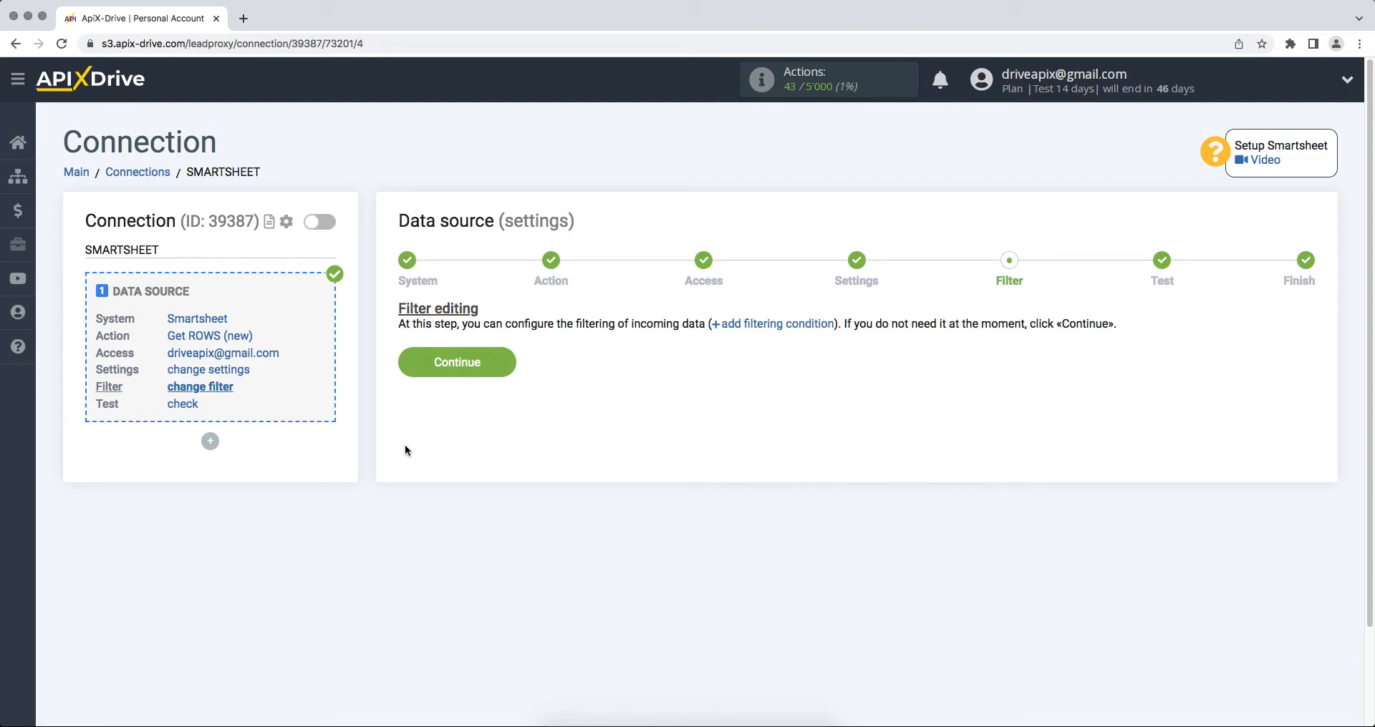
left_click(407, 362)
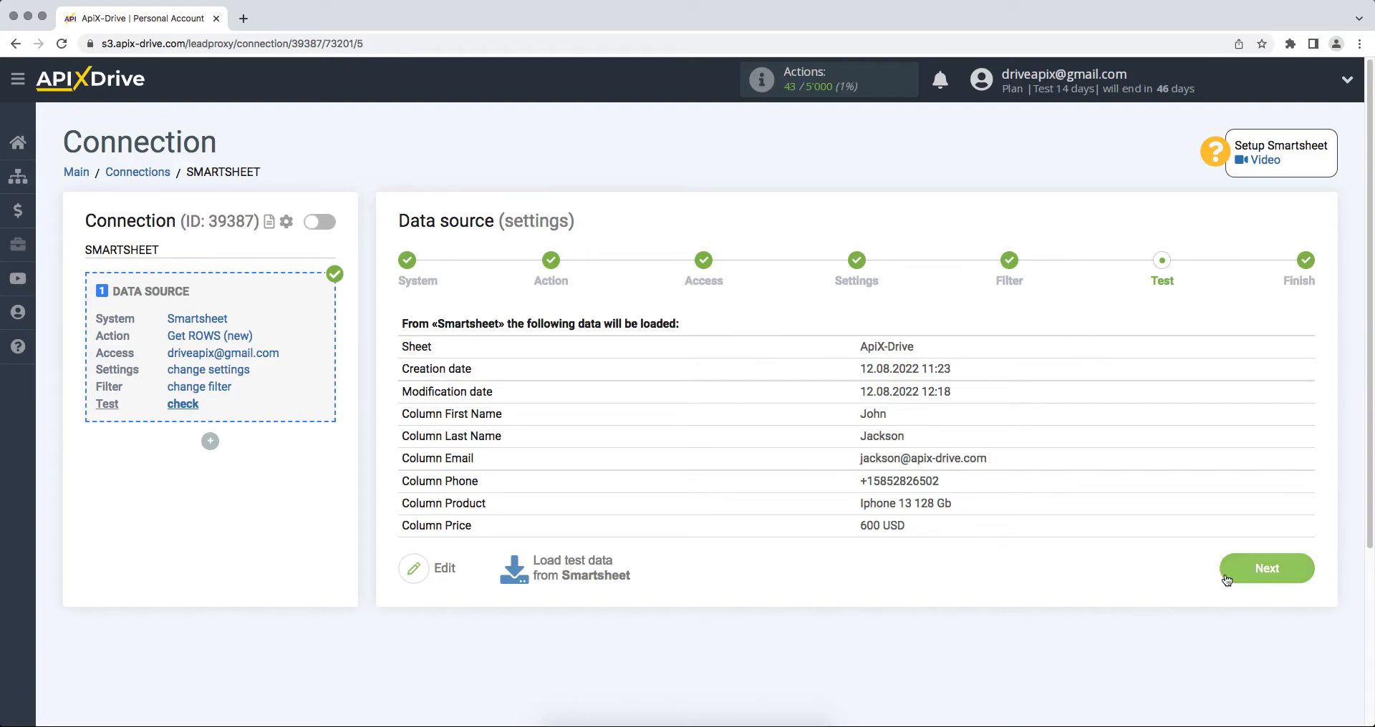
left_click(1226, 573)
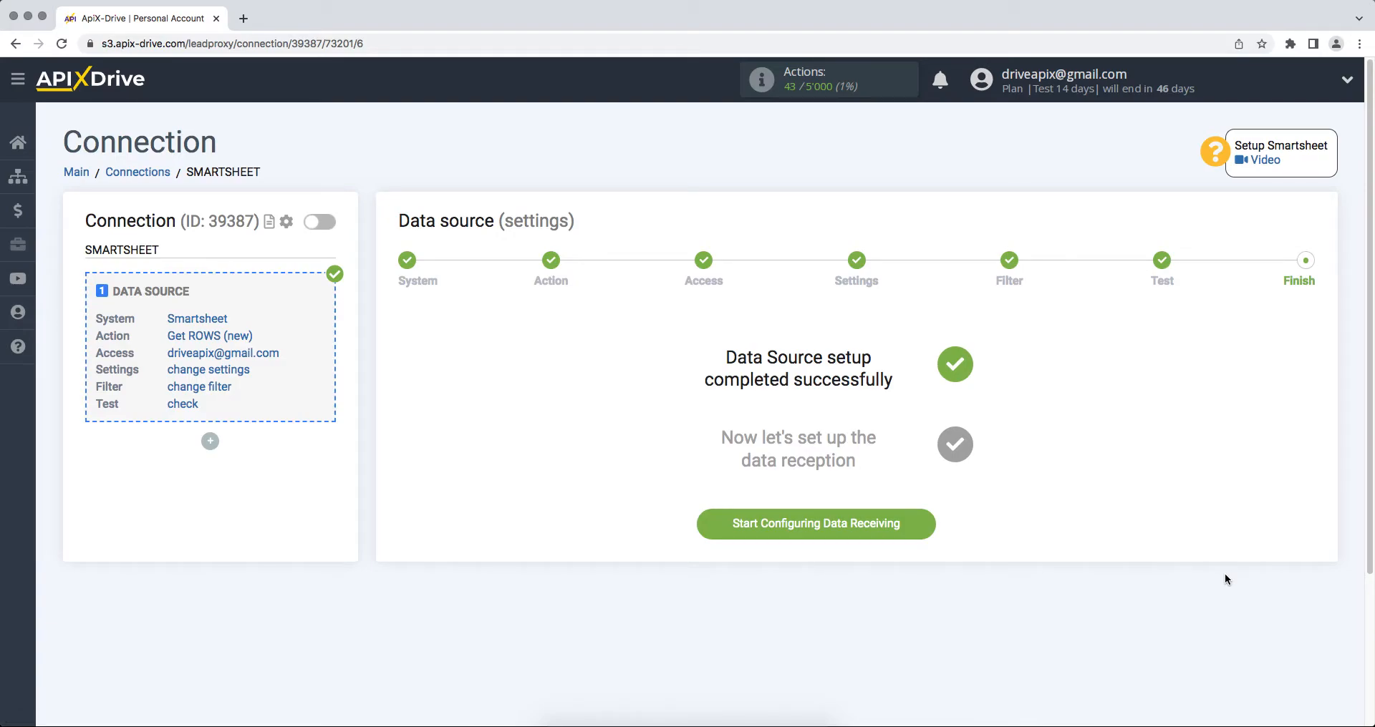
- Start data receiving setup with Pipedrive as the destination system
left_click(709, 521)
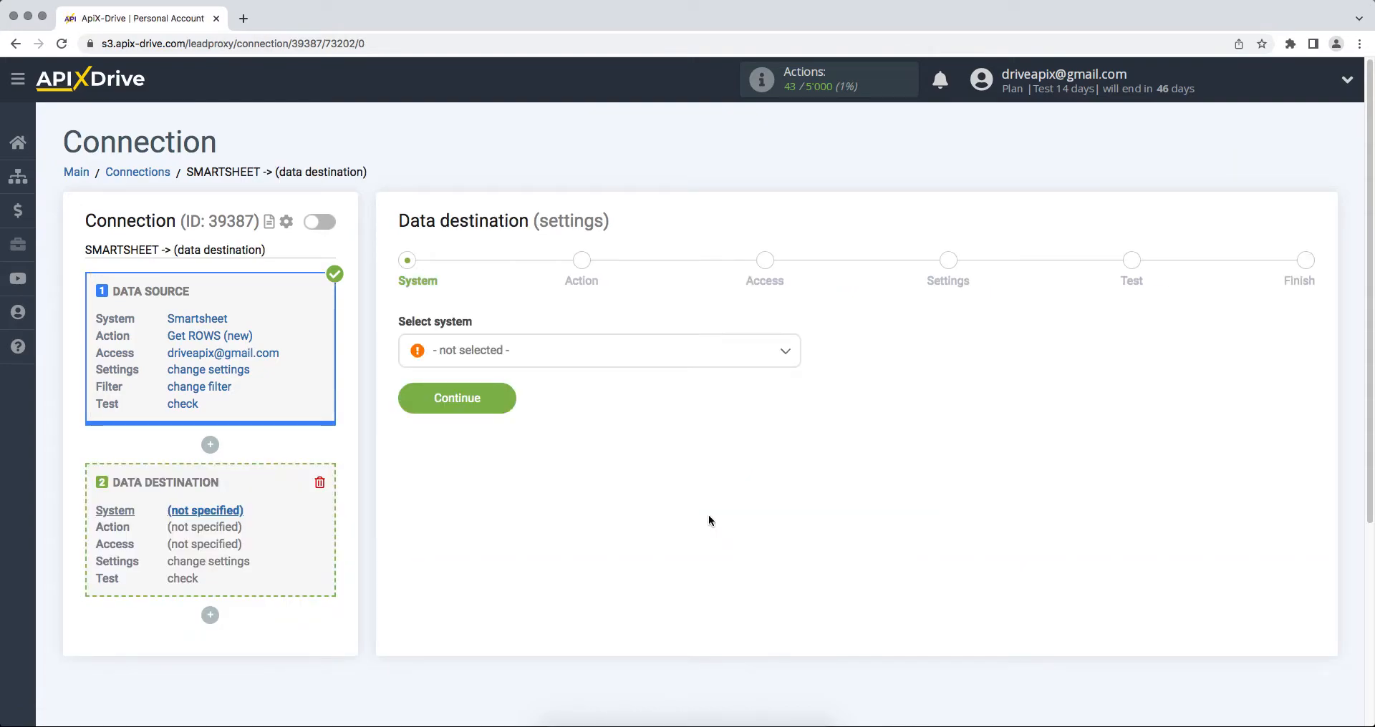
left_click(672, 361)
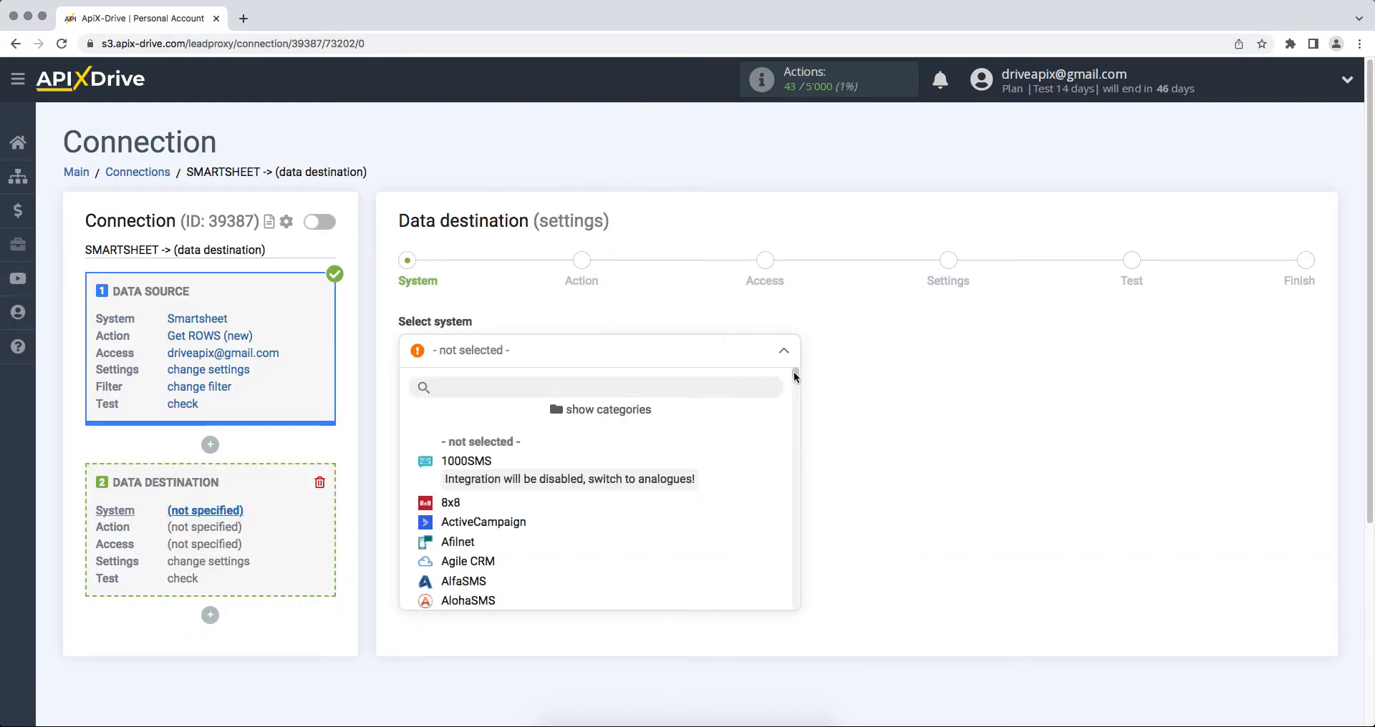
scroll(796, 378, "down", 1)
left_click_drag(798, 377, 807, 498)
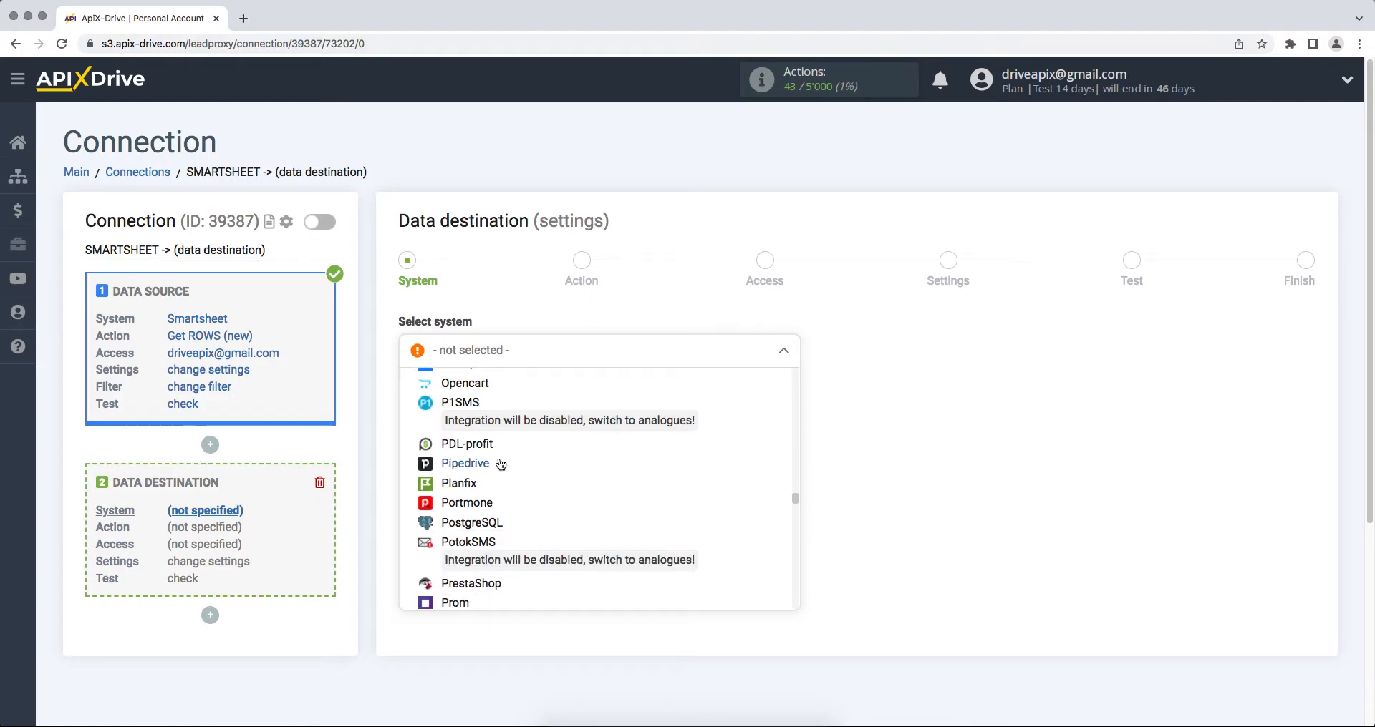
left_click(493, 462)
left_click(407, 406)
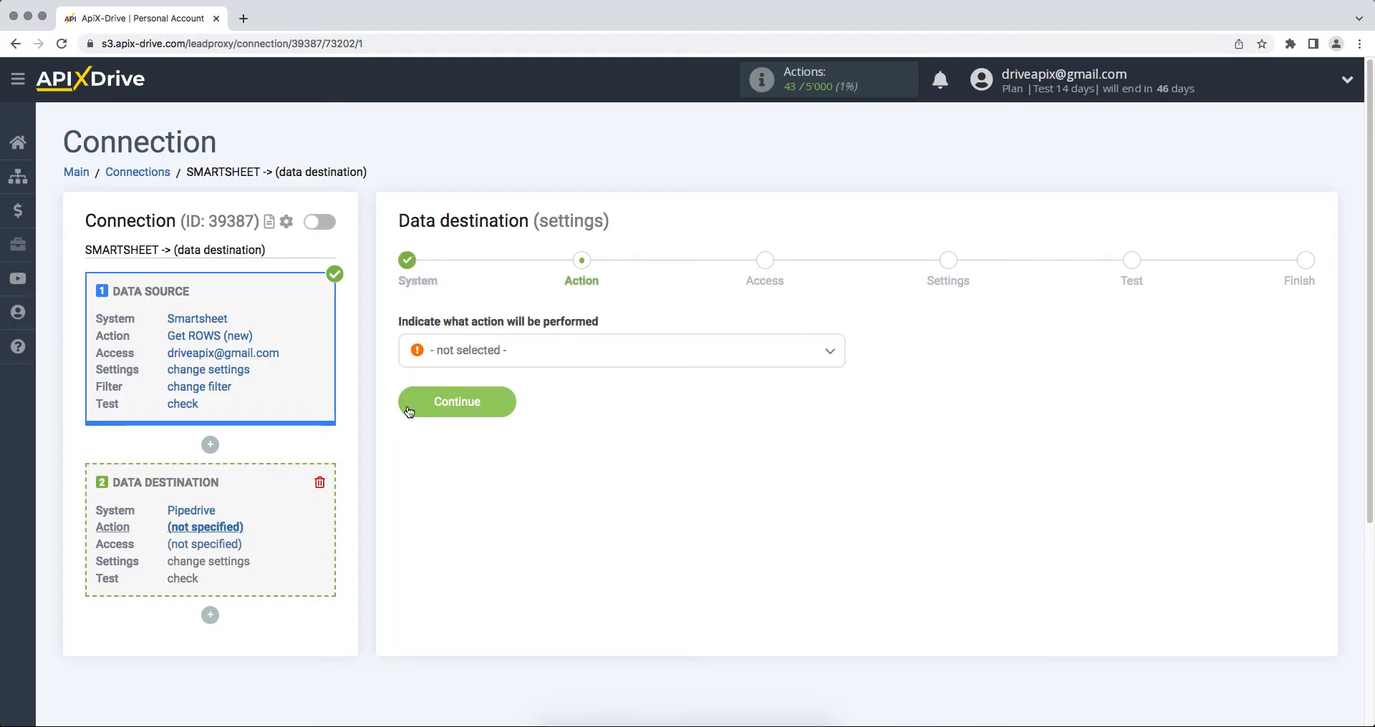
- Choose the Create CONTACT action and begin connecting the Pipedrive account
left_click(467, 352)
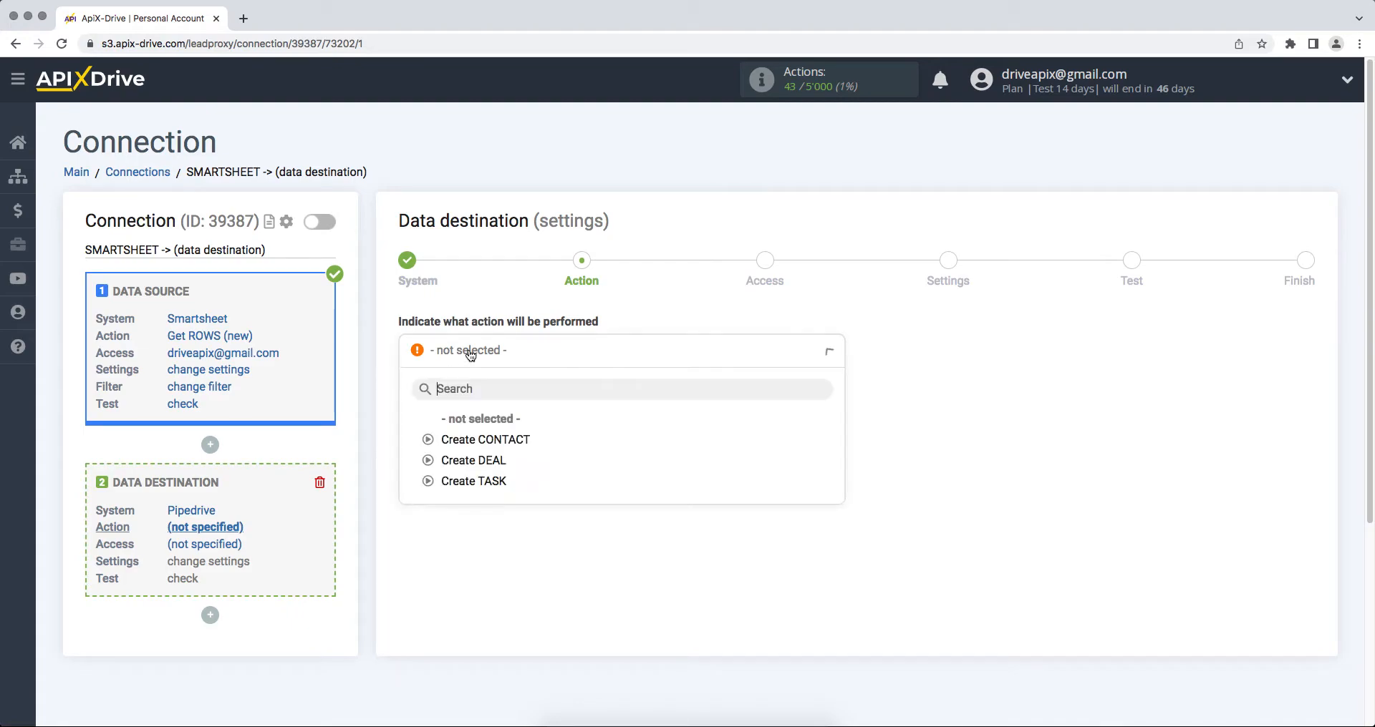
left_click(472, 445)
left_click(406, 407)
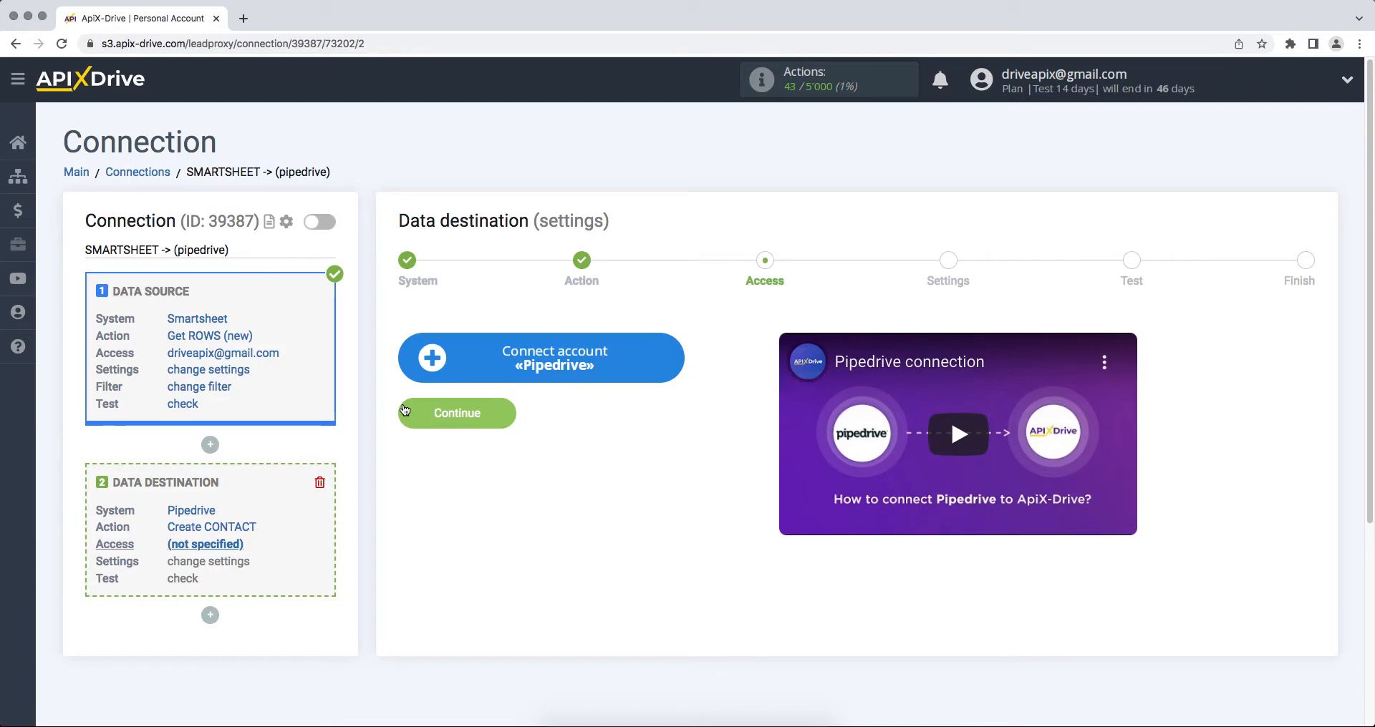
left_click(426, 369)
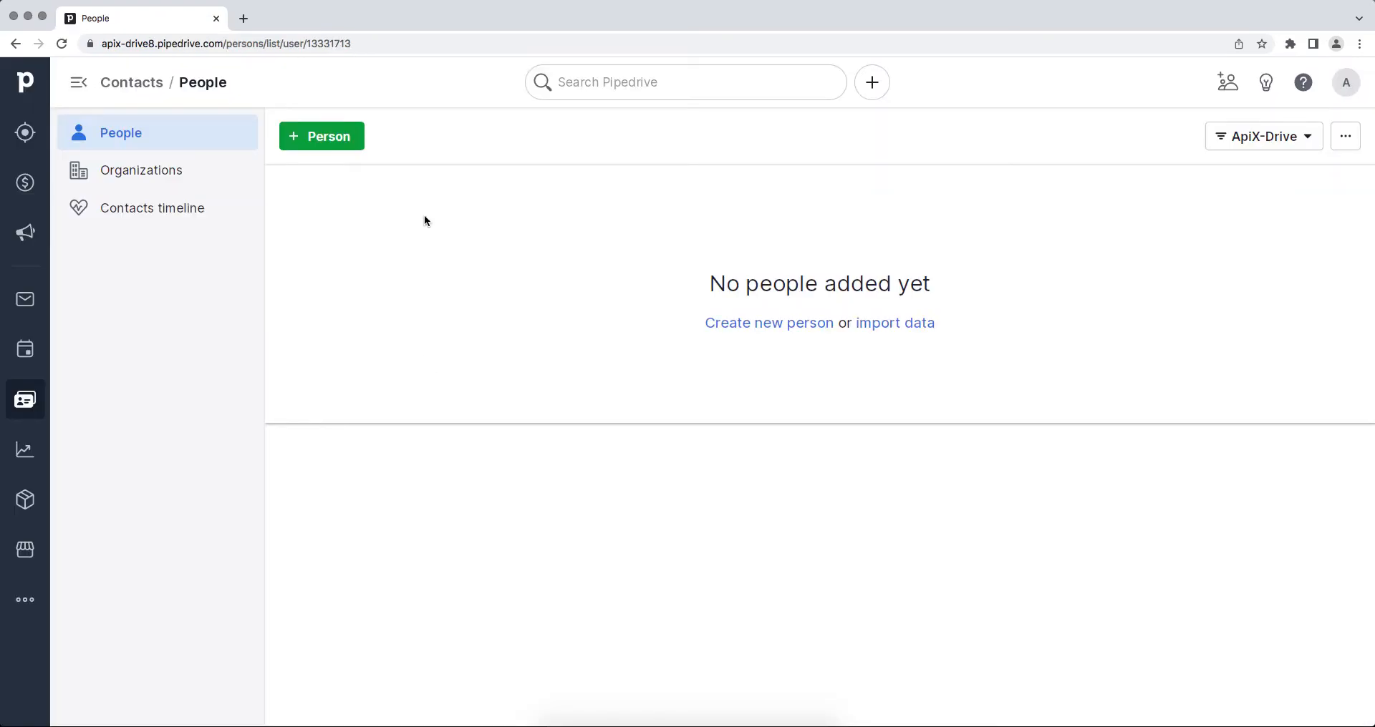
- Copy the Pipedrive domain from the browser's address bar
left_click(439, 49)
left_click_drag(258, 44, 138, 47)
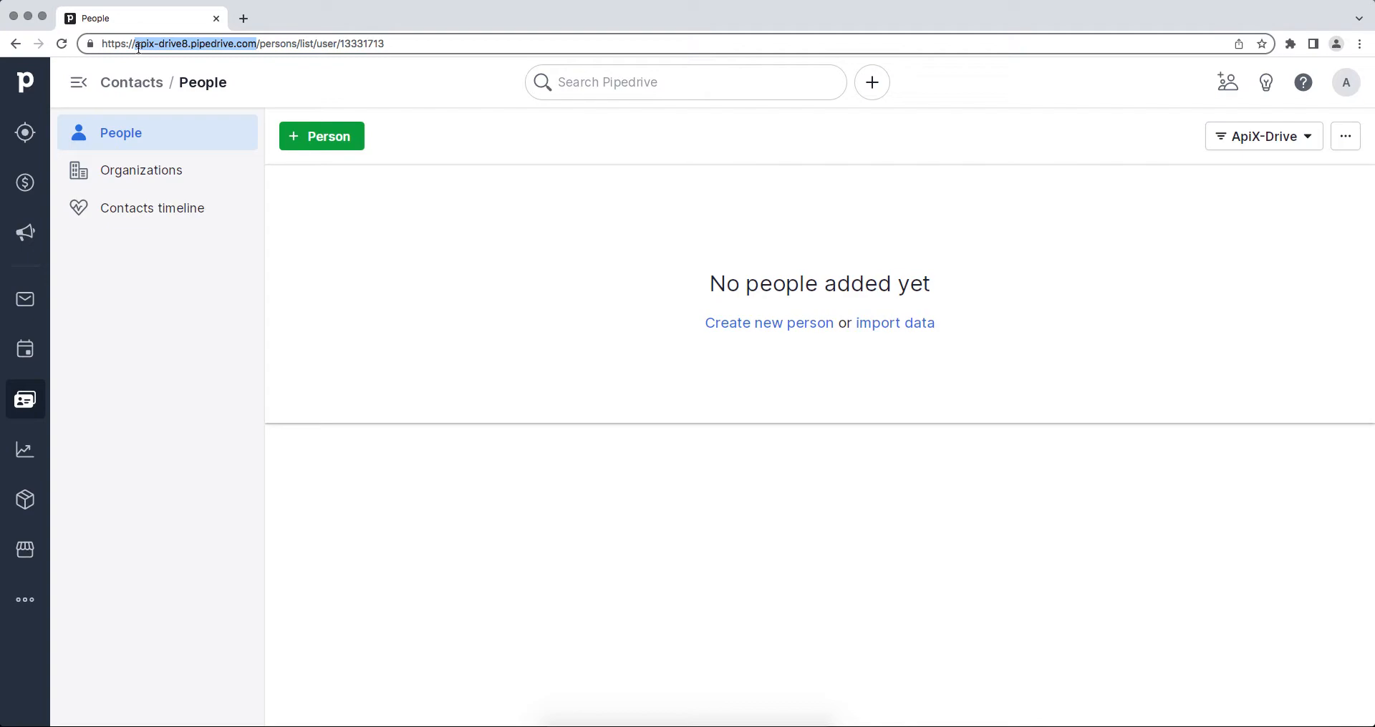
right_click(147, 43)
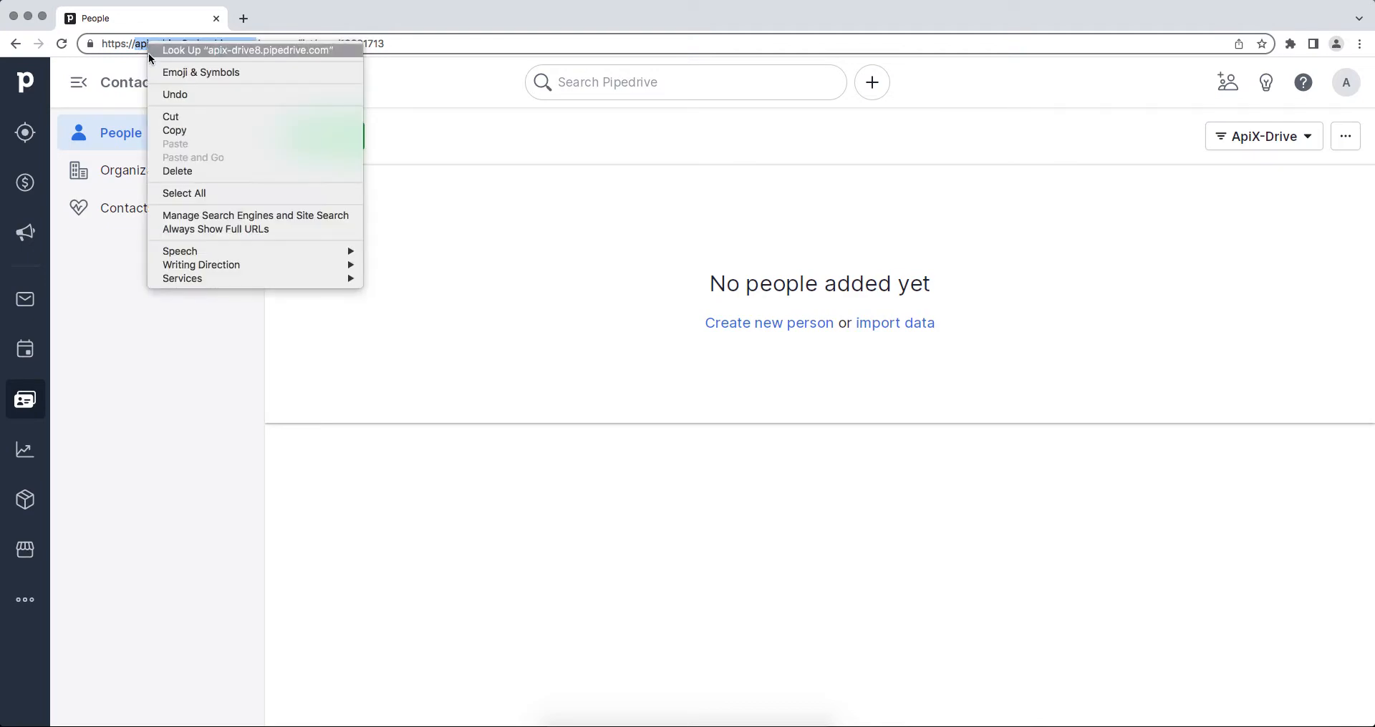
left_click(166, 131)
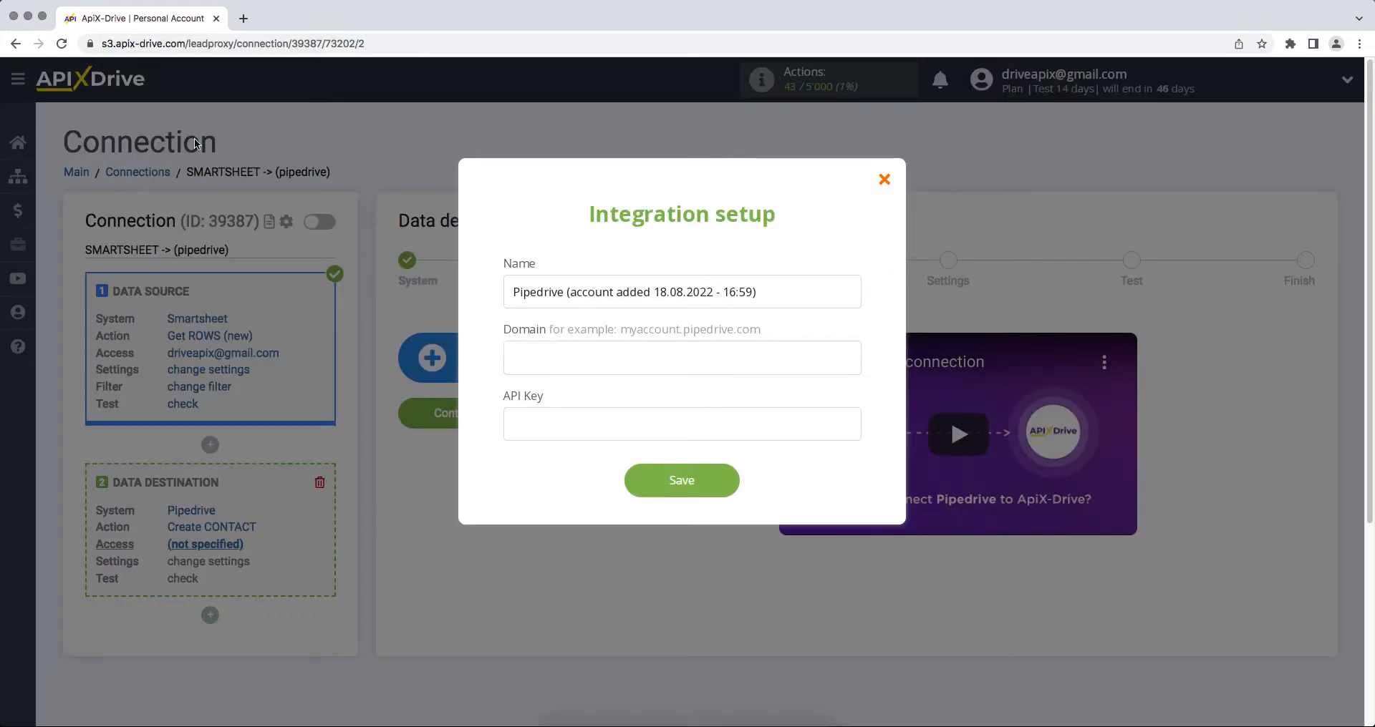
- Paste apix-drive8.pipedrive.com into the integration's Domain field
right_click(520, 354)
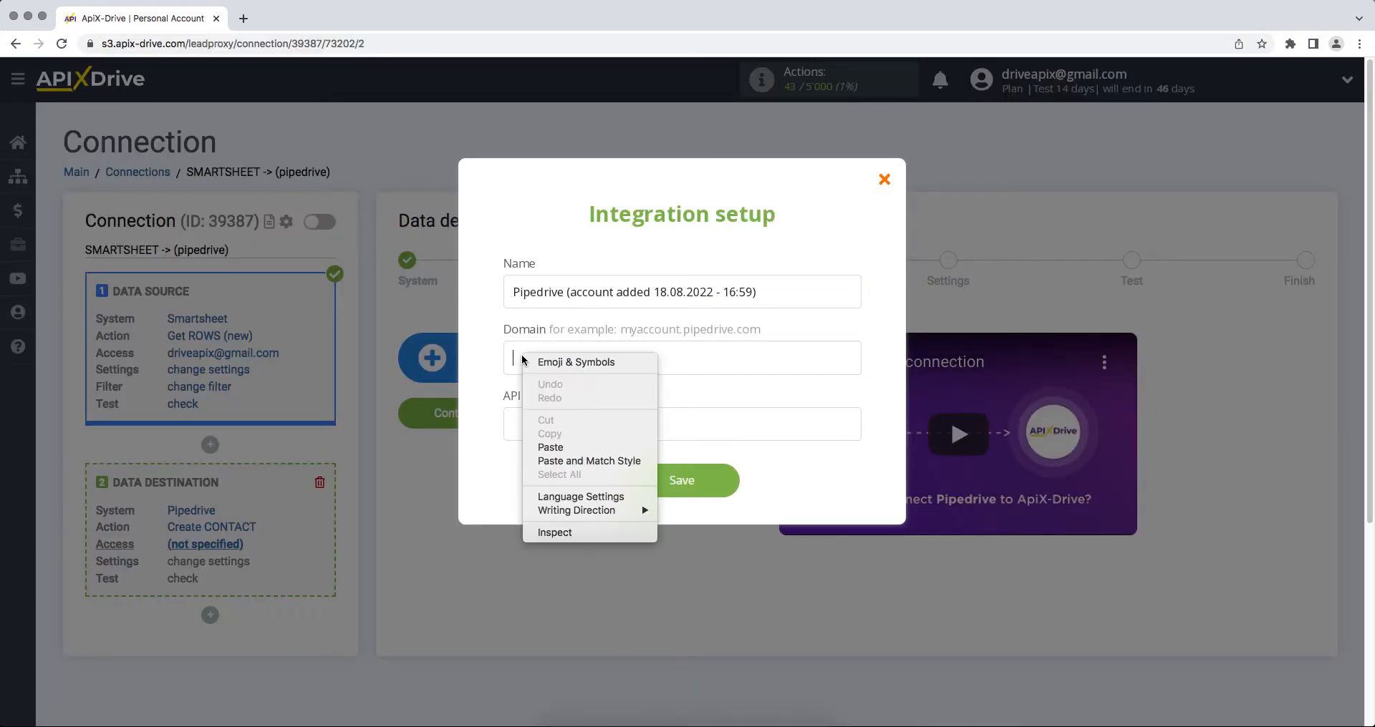
left_click(544, 450)
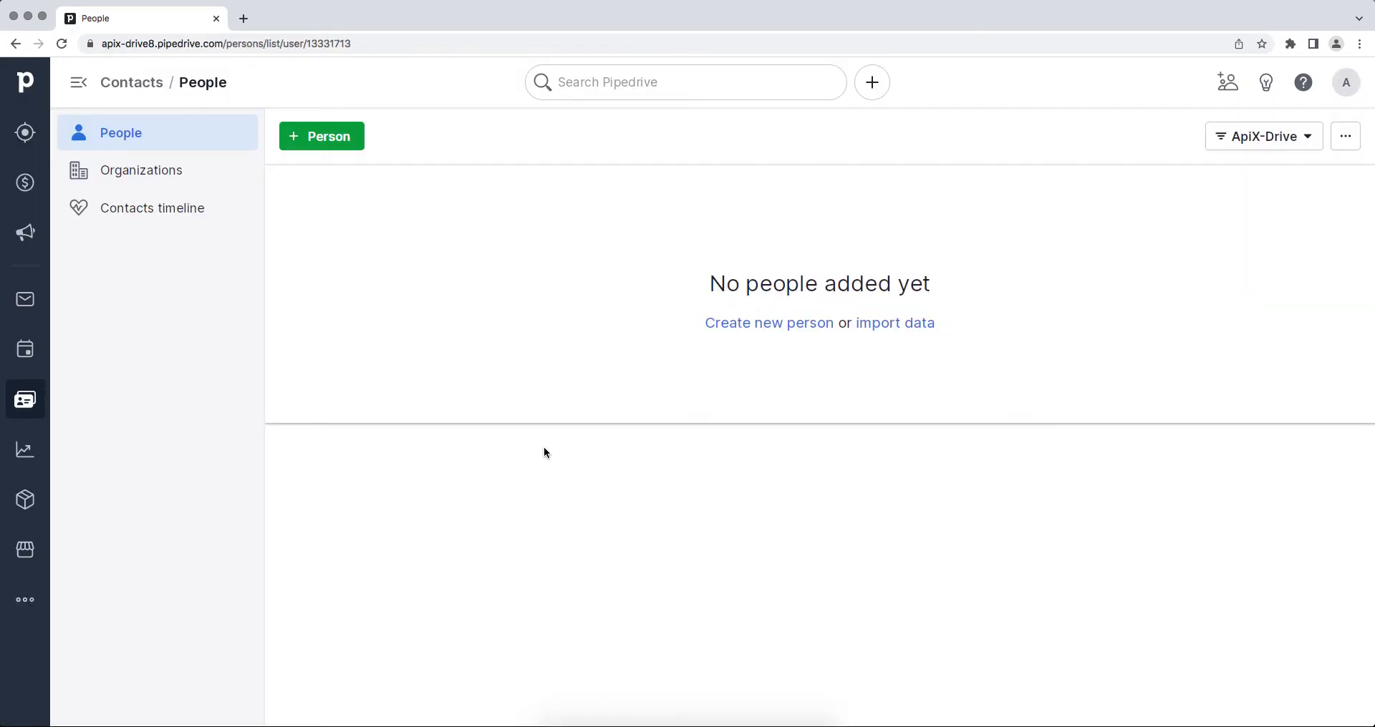
- Copy the personal API token from Pipedrive's Personal preferences API tab
left_click(1344, 84)
left_click(1298, 167)
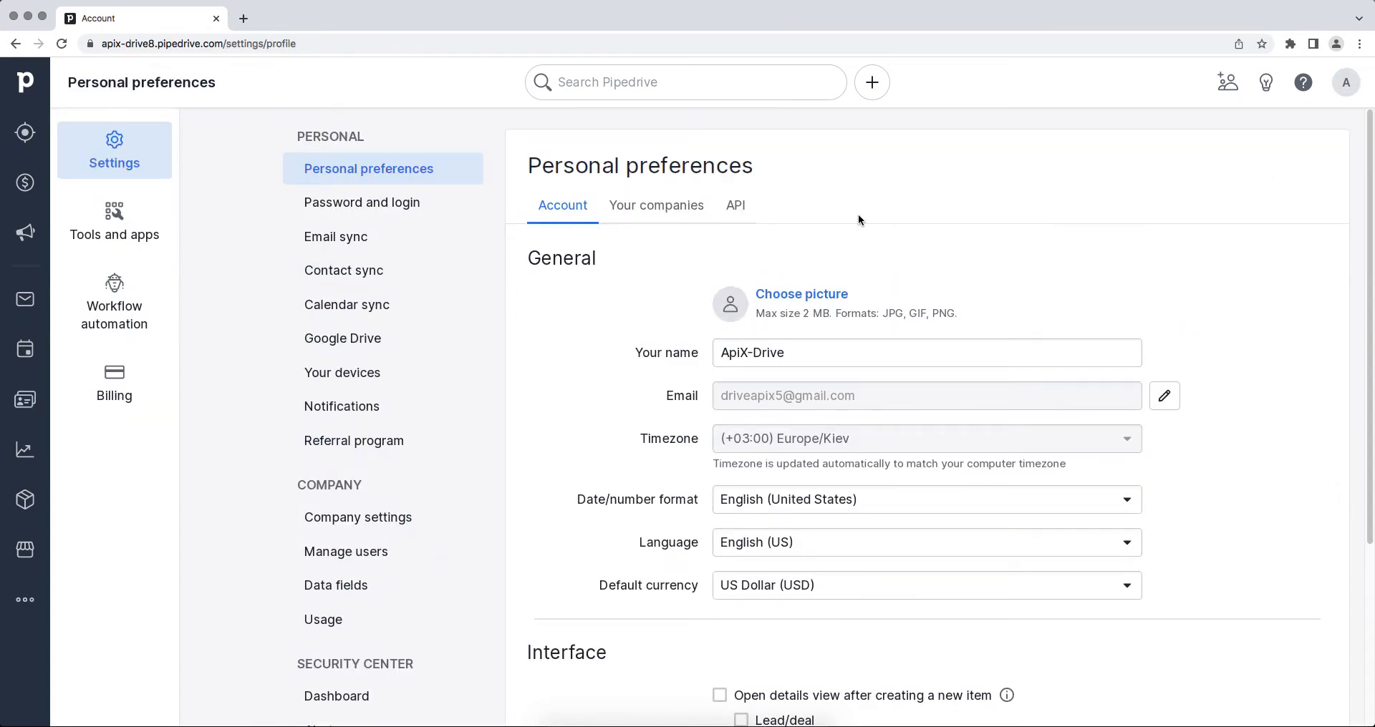
left_click(737, 208)
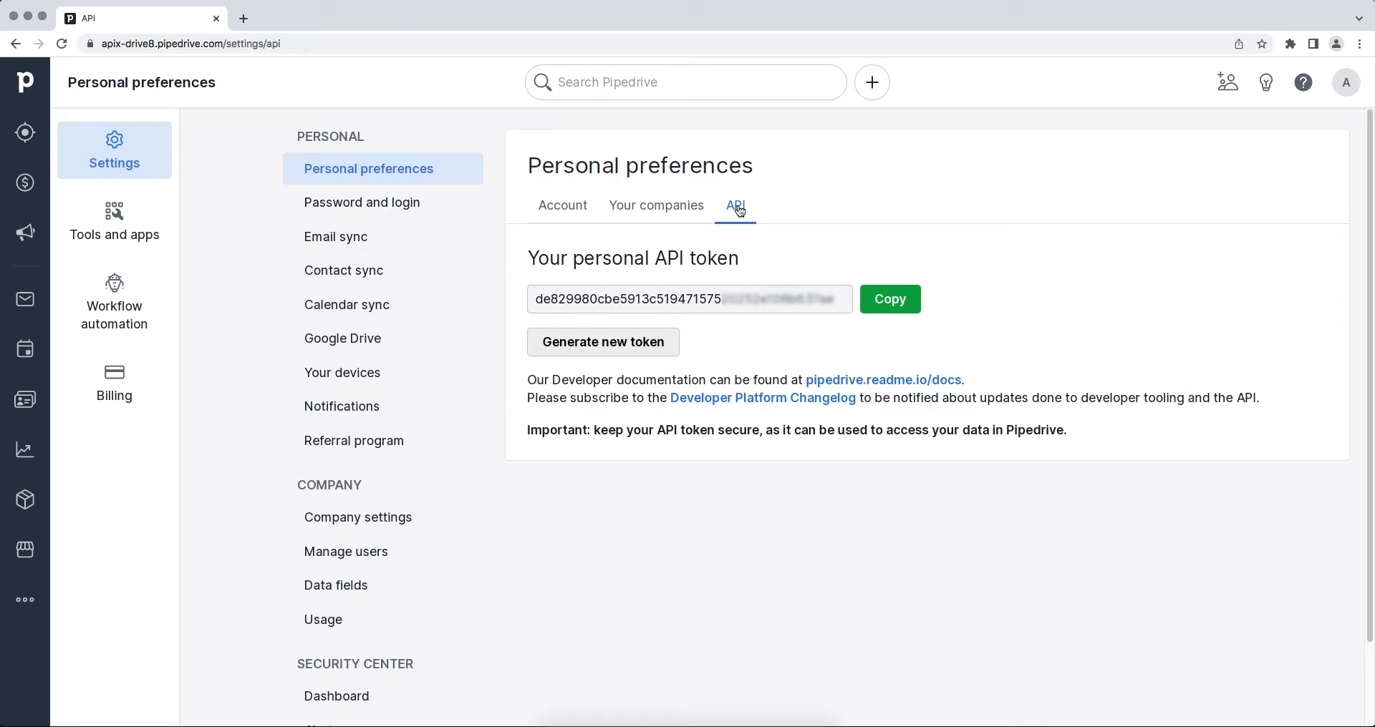
left_click_drag(533, 300, 847, 301)
right_click(817, 302)
left_click(831, 324)
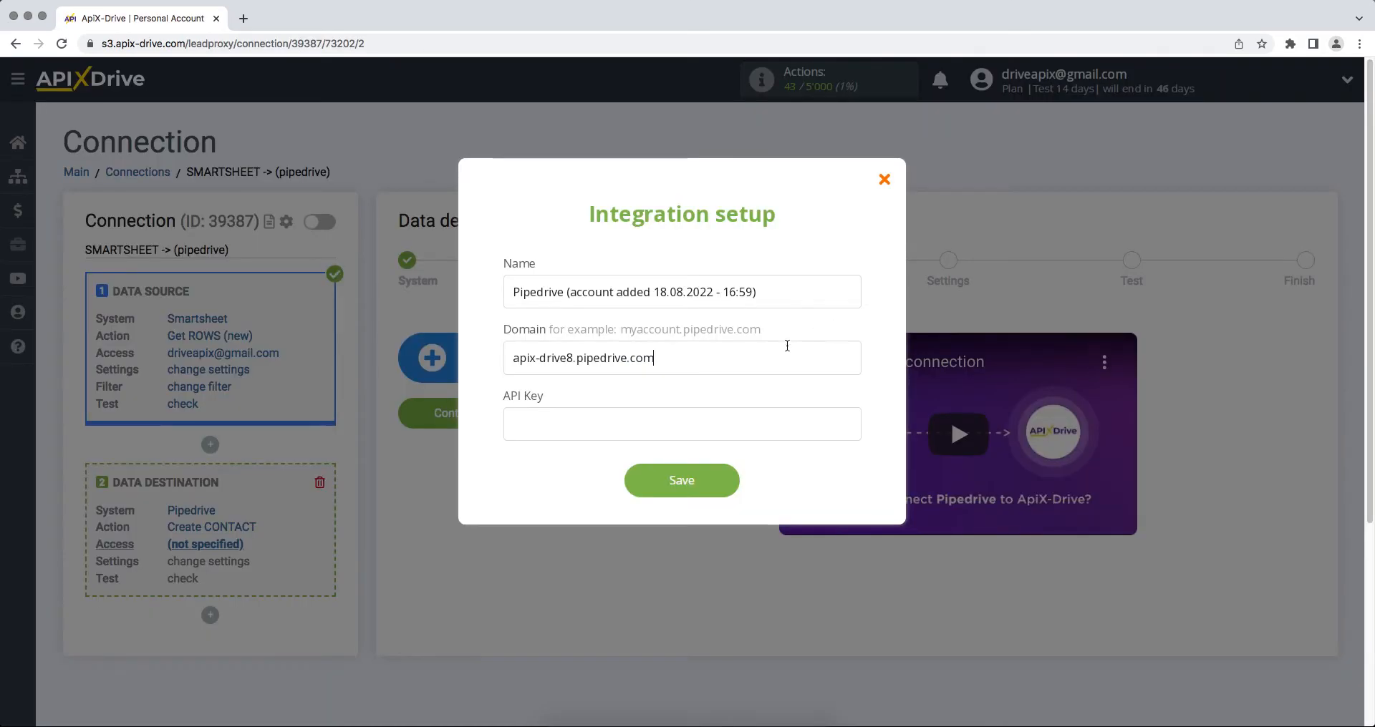
- Save the Pipedrive account with the pasted API token and continue with that login
right_click(737, 406)
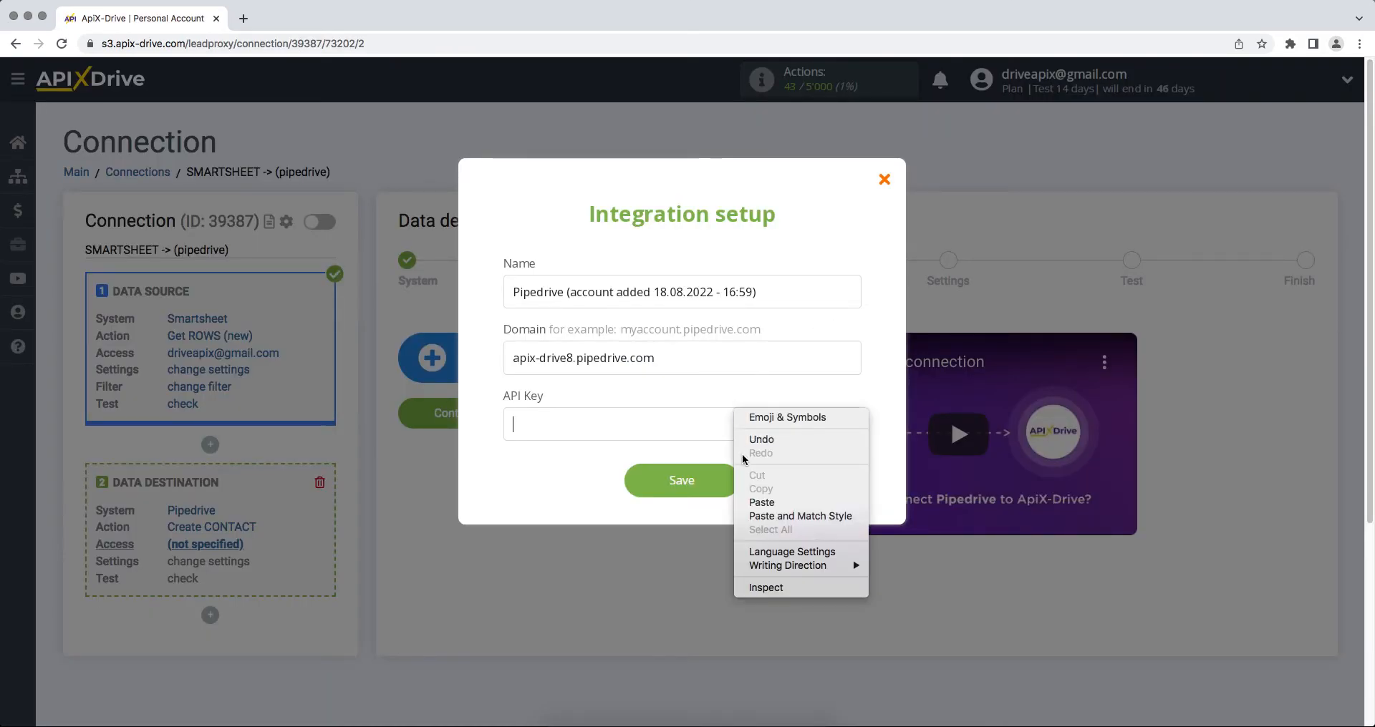
left_click(752, 501)
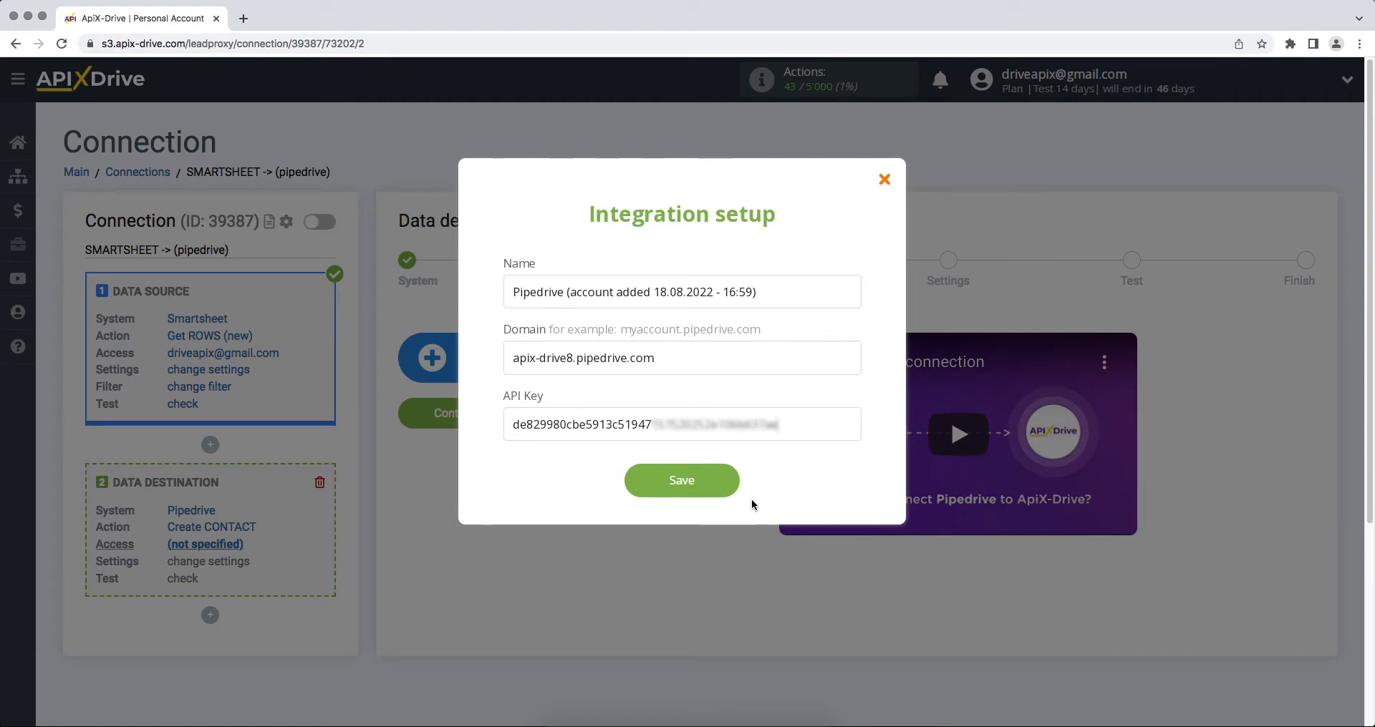
left_click(637, 487)
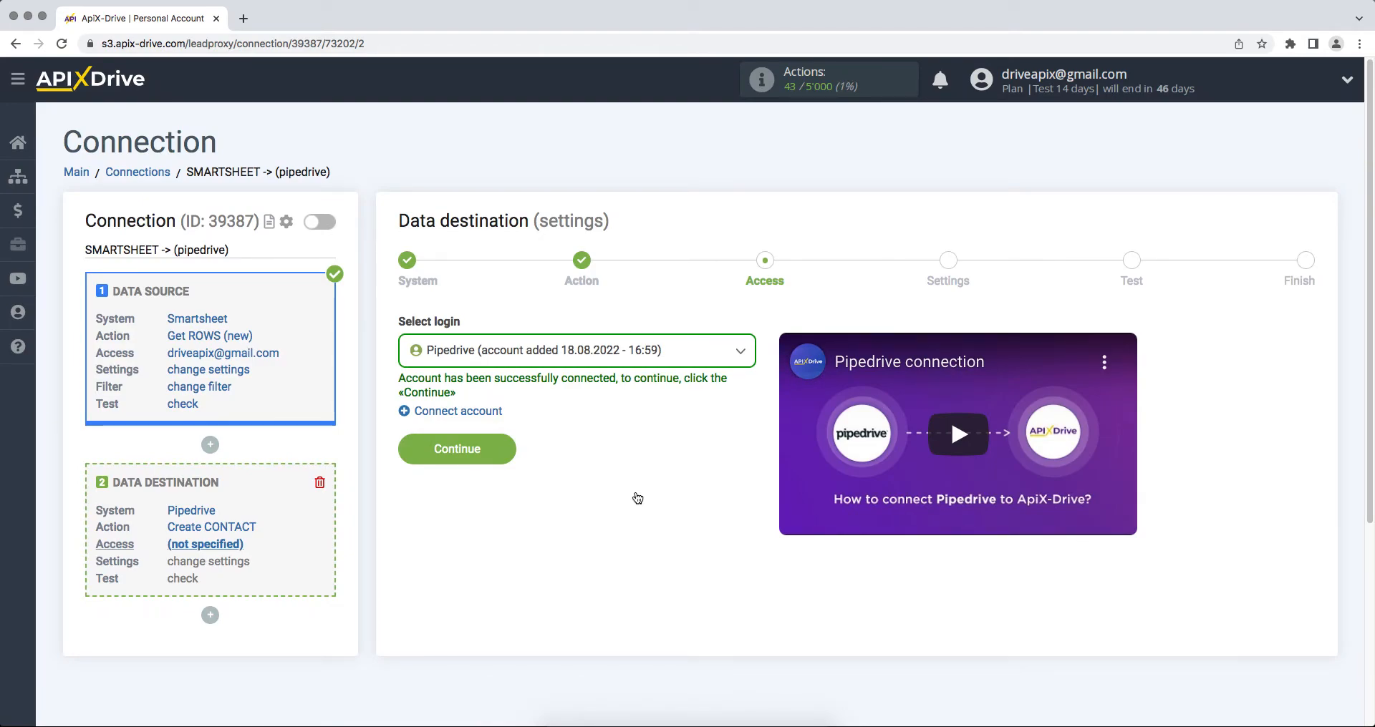
left_click(613, 351)
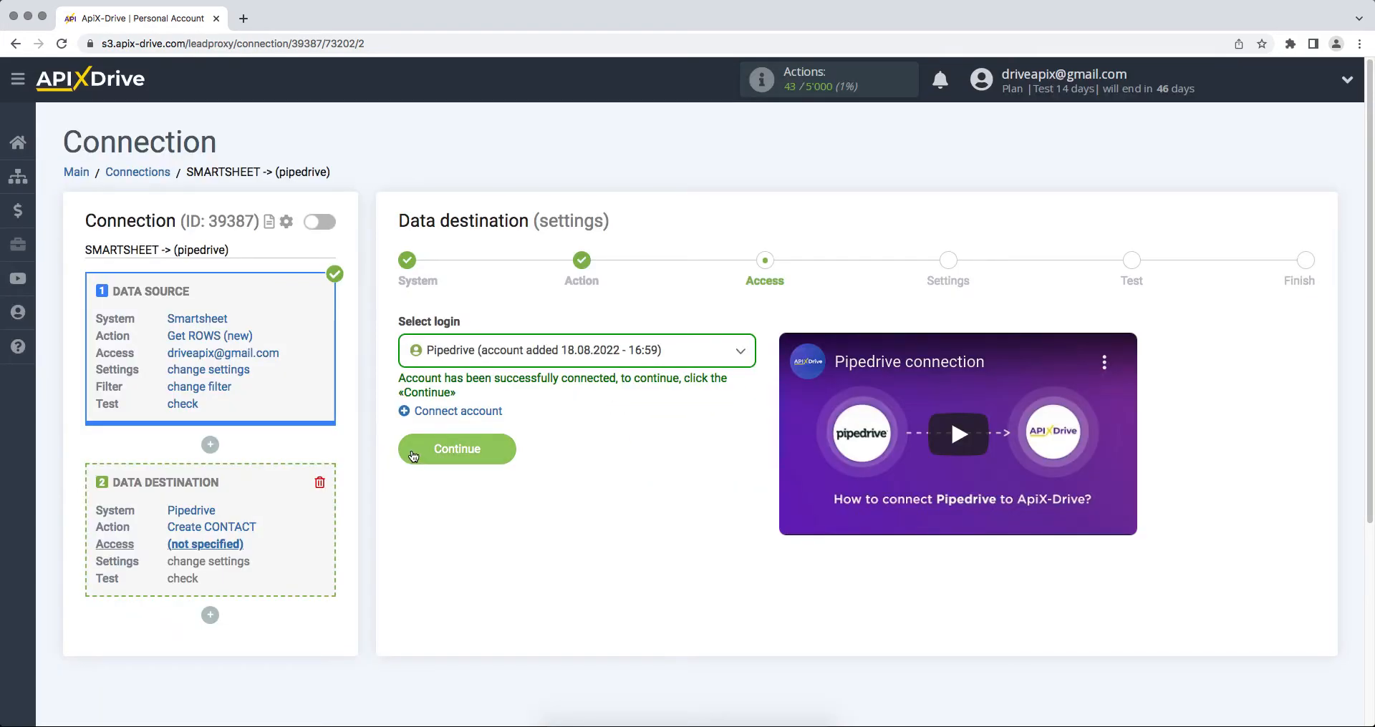
left_click(414, 451)
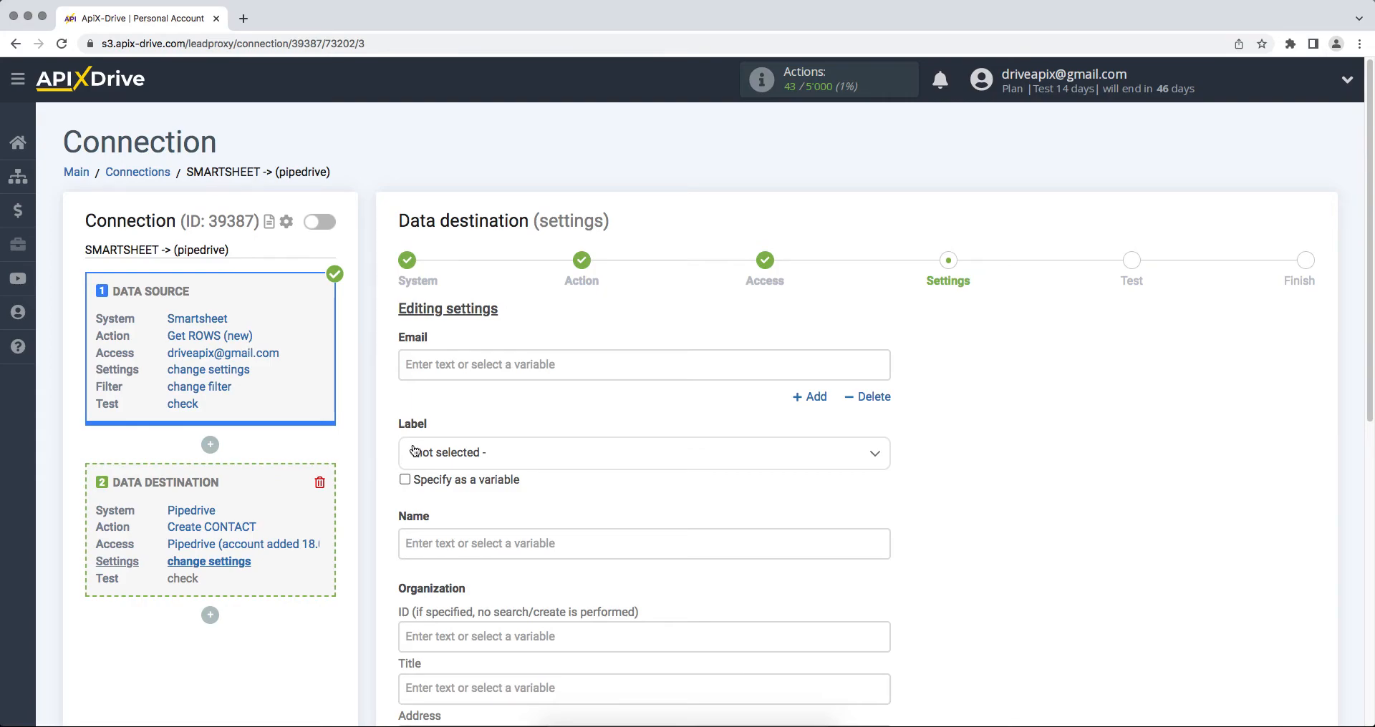
- Map Column Email to Email, First and Last Name to Name, and Column Phone to Phone
left_click(454, 365)
scroll(516, 491, "down", 3)
left_click(516, 492)
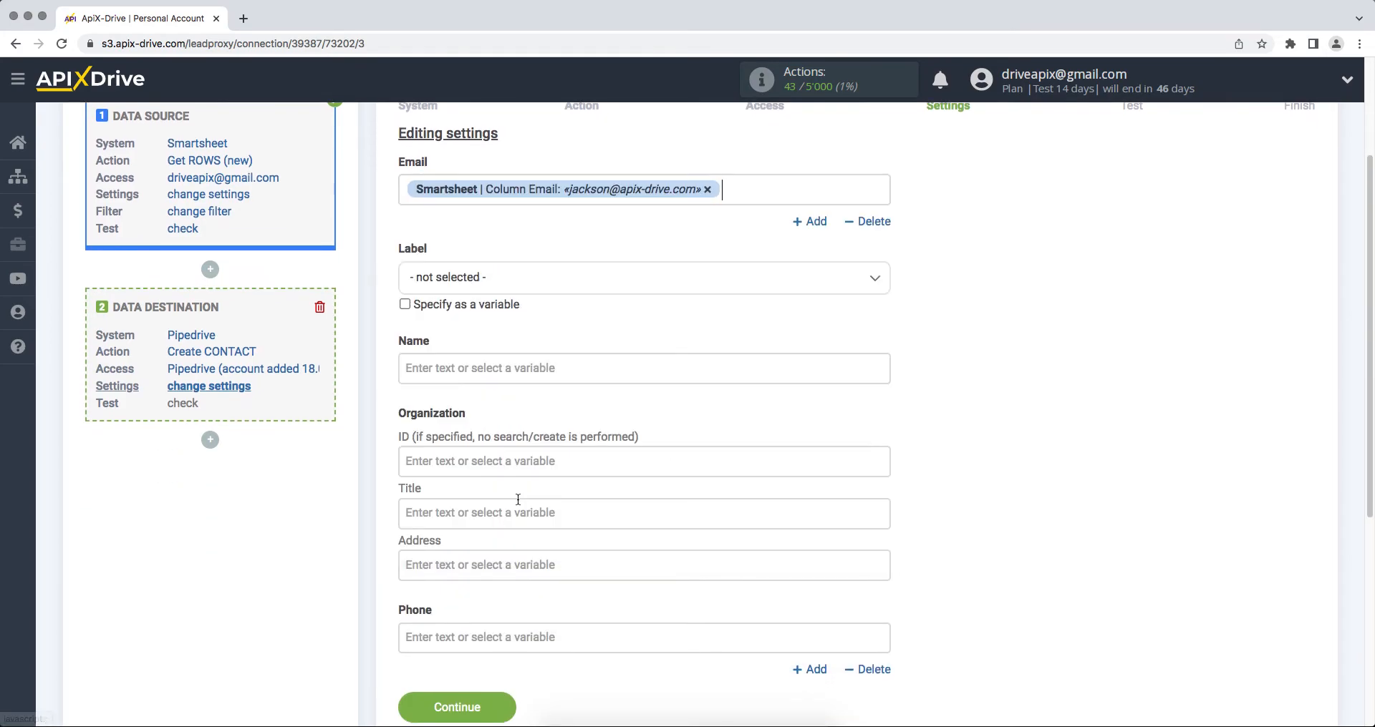
left_click(469, 369)
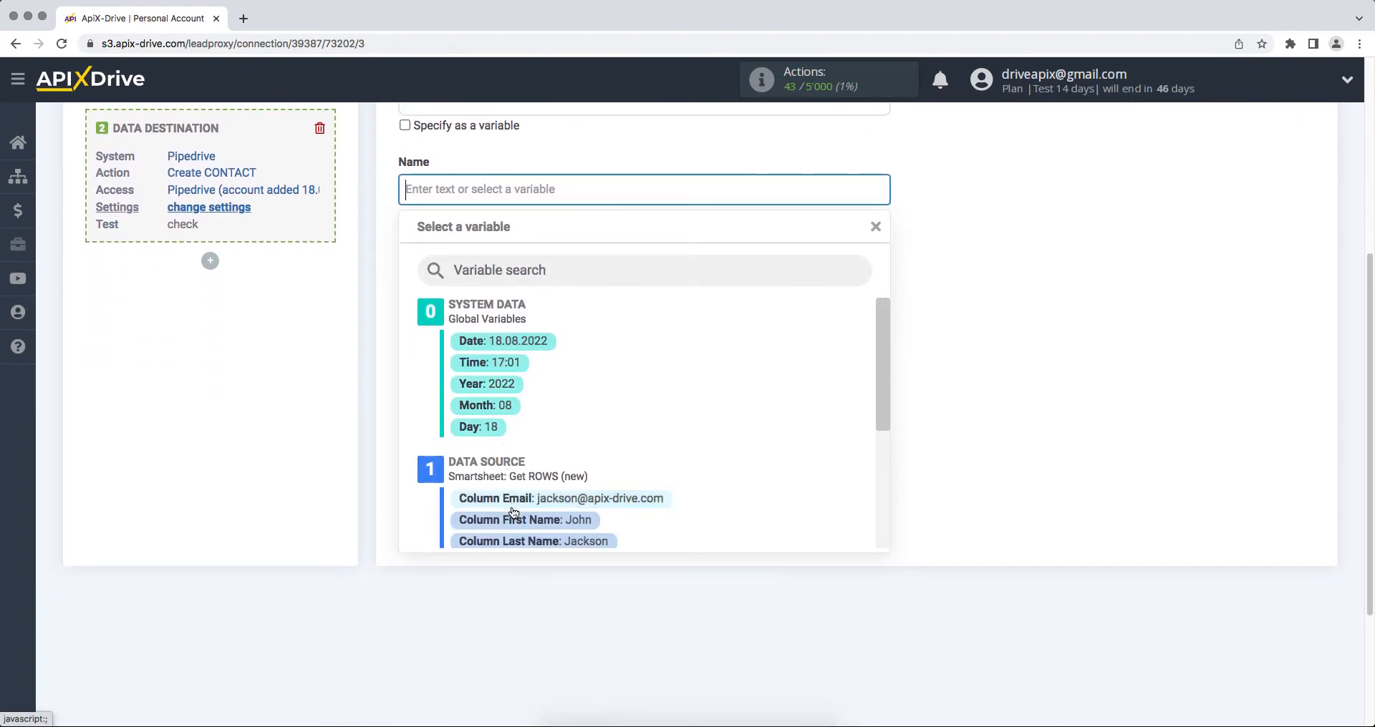
left_click(513, 519)
left_click(690, 187)
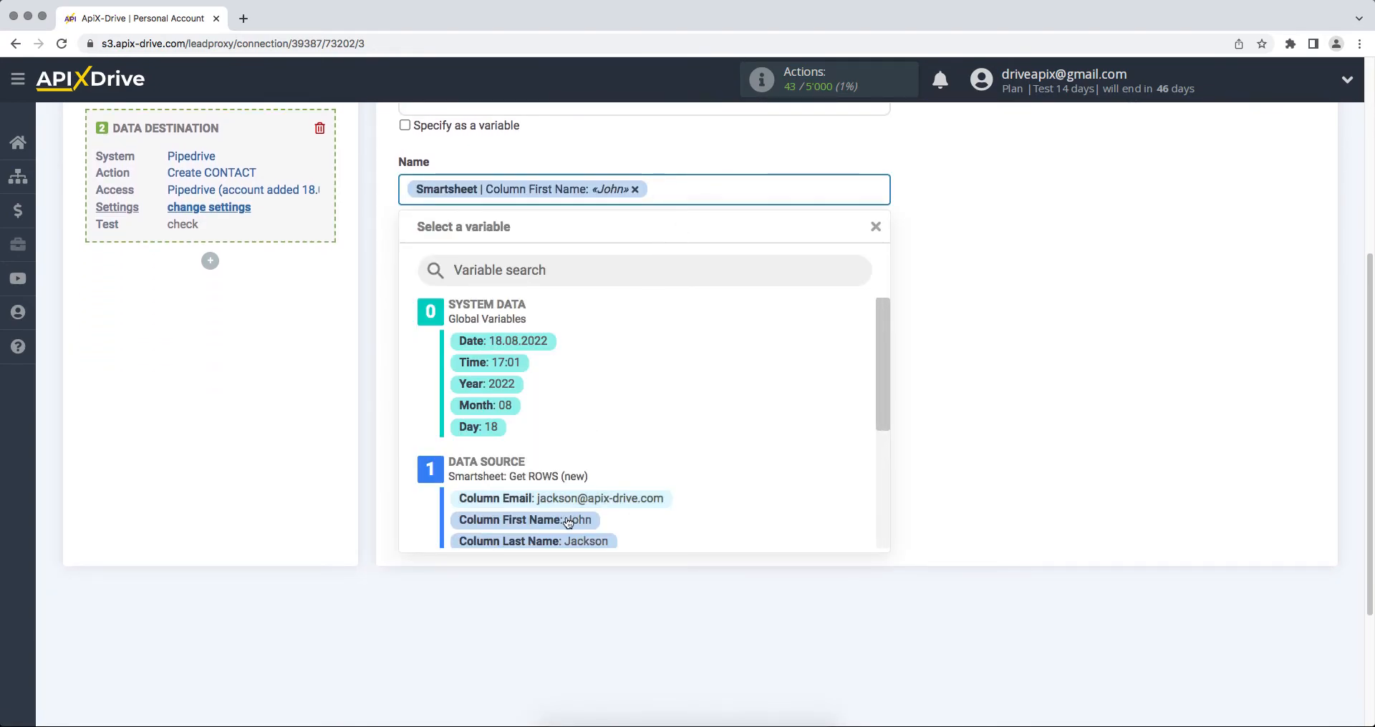
left_click(533, 541)
left_click(516, 478)
scroll(515, 482, "down", 3)
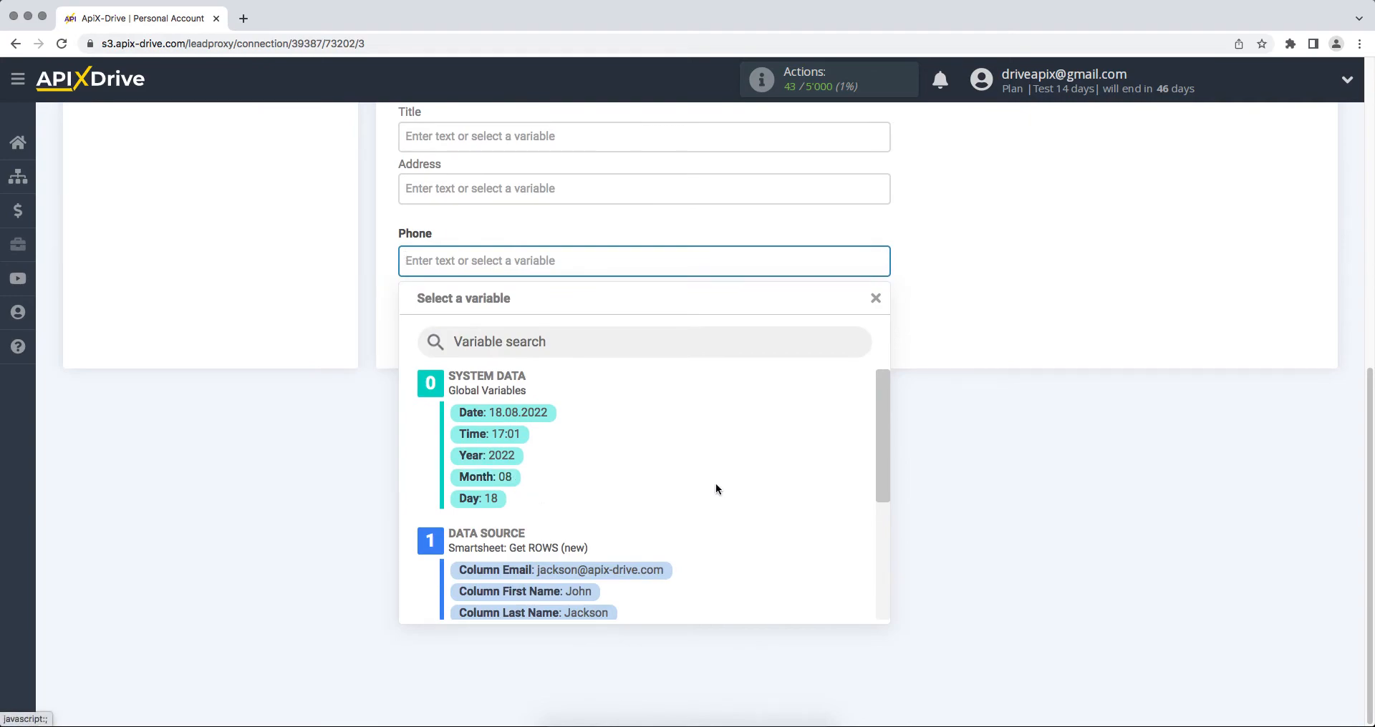
left_click_drag(877, 424, 876, 485)
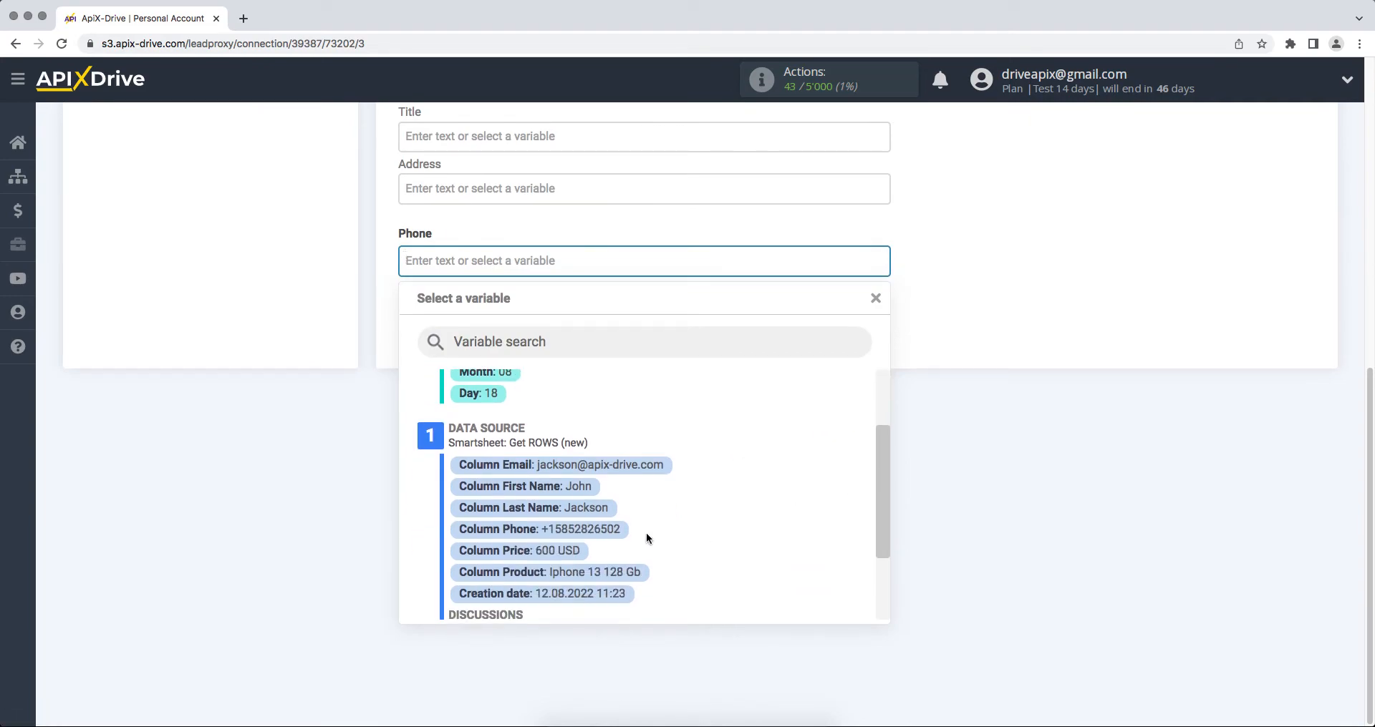
left_click(612, 530)
- Set organization Title to 'New row from Smartsheet' and save the mapping
left_click(522, 144)
scroll(522, 143, "up", 1)
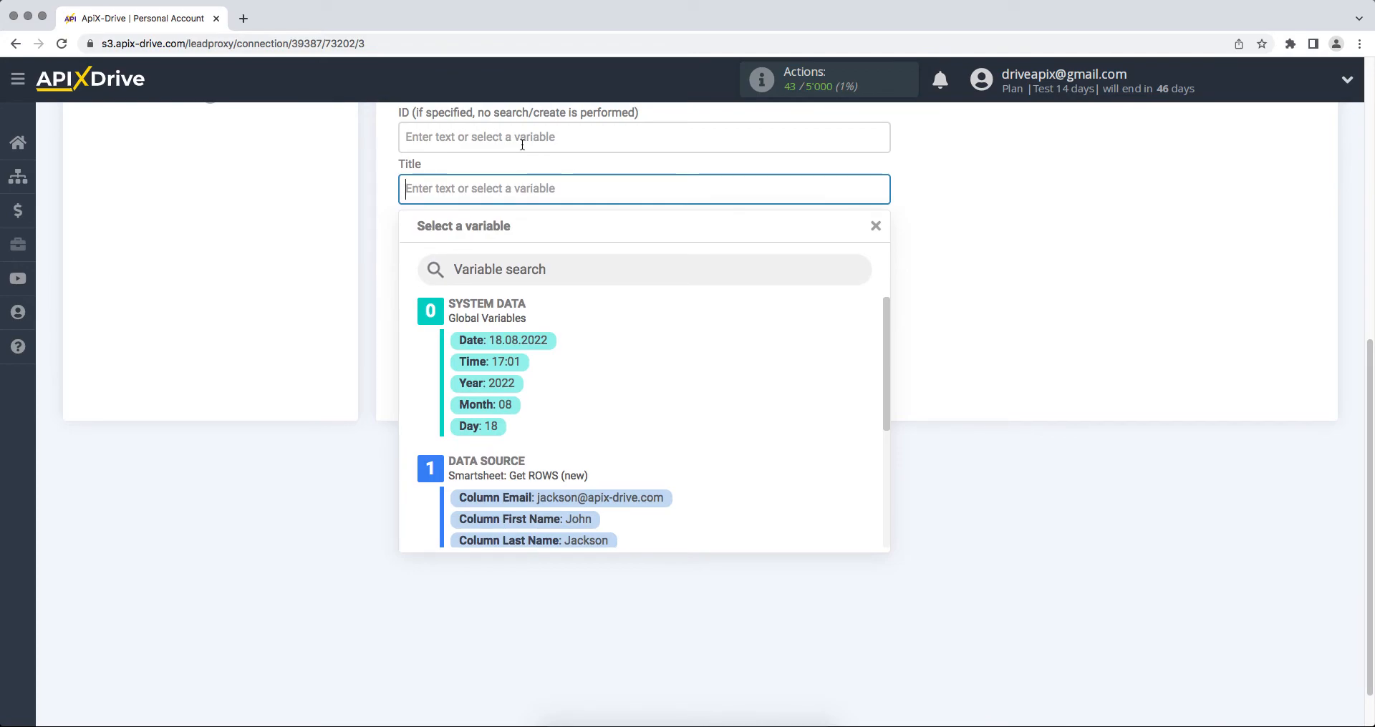
type("New ")
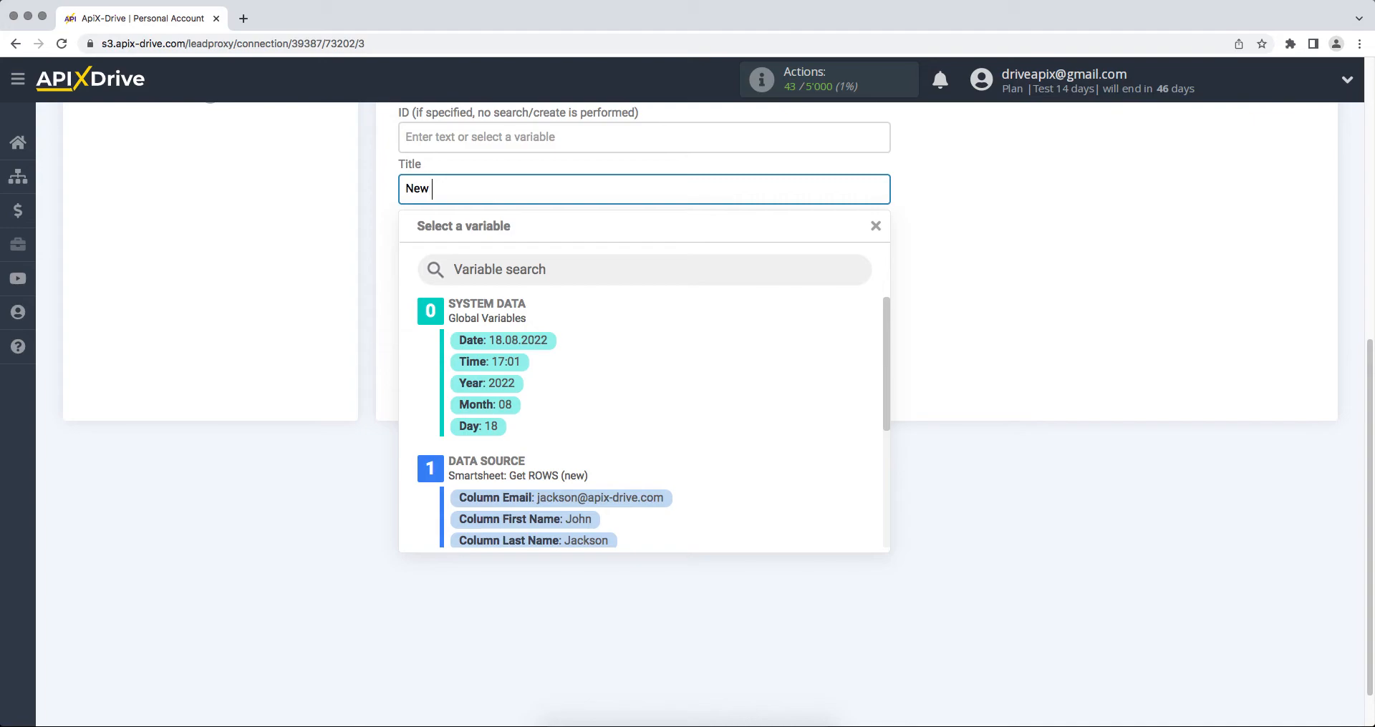
type("row from Smartsheet")
left_click(925, 293)
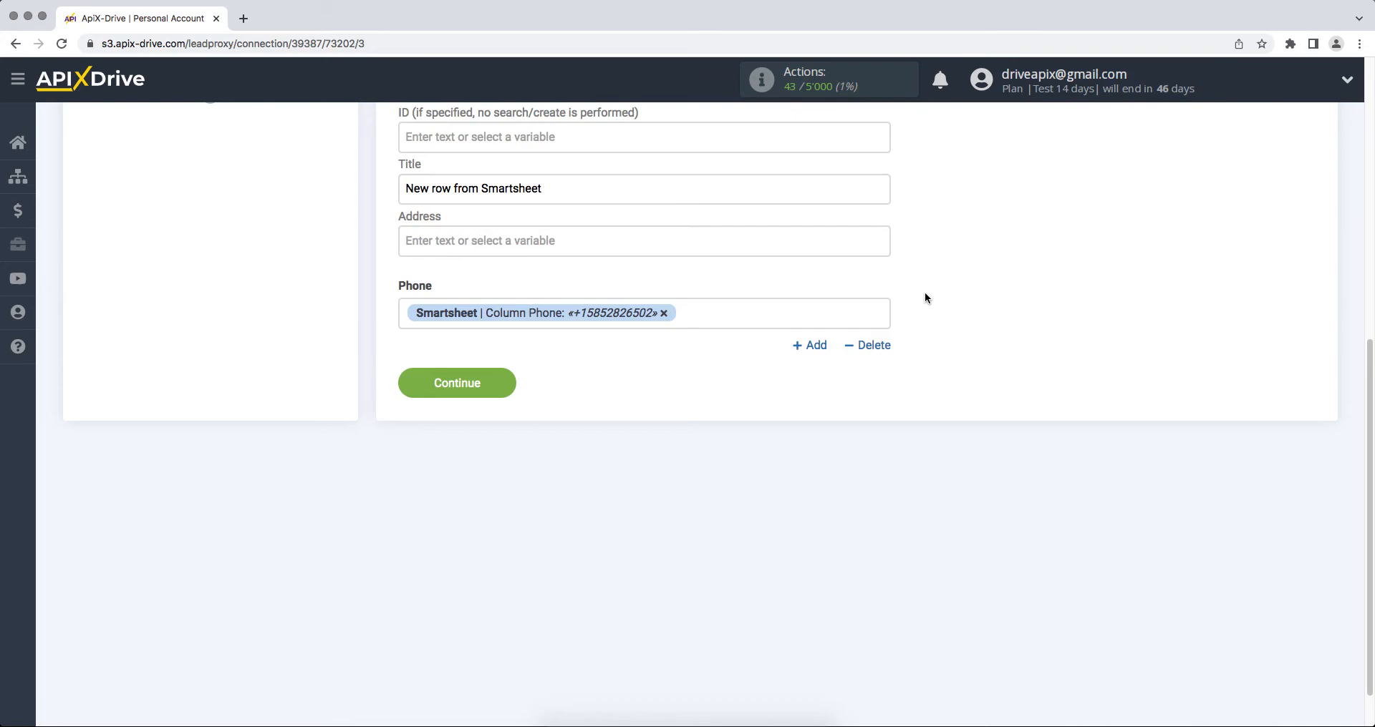
left_click(471, 384)
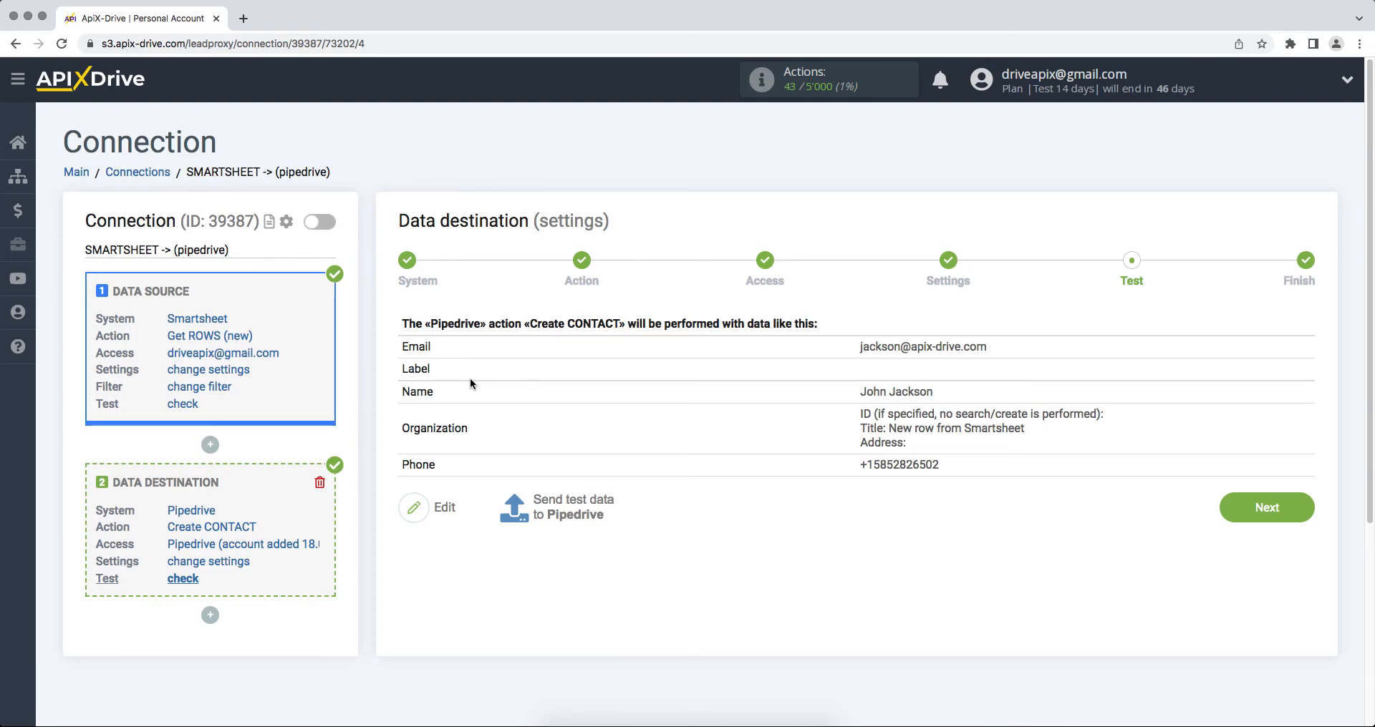
- Send the test contact to Pipedrive, verify it there, and finish the destination setup
left_click(559, 500)
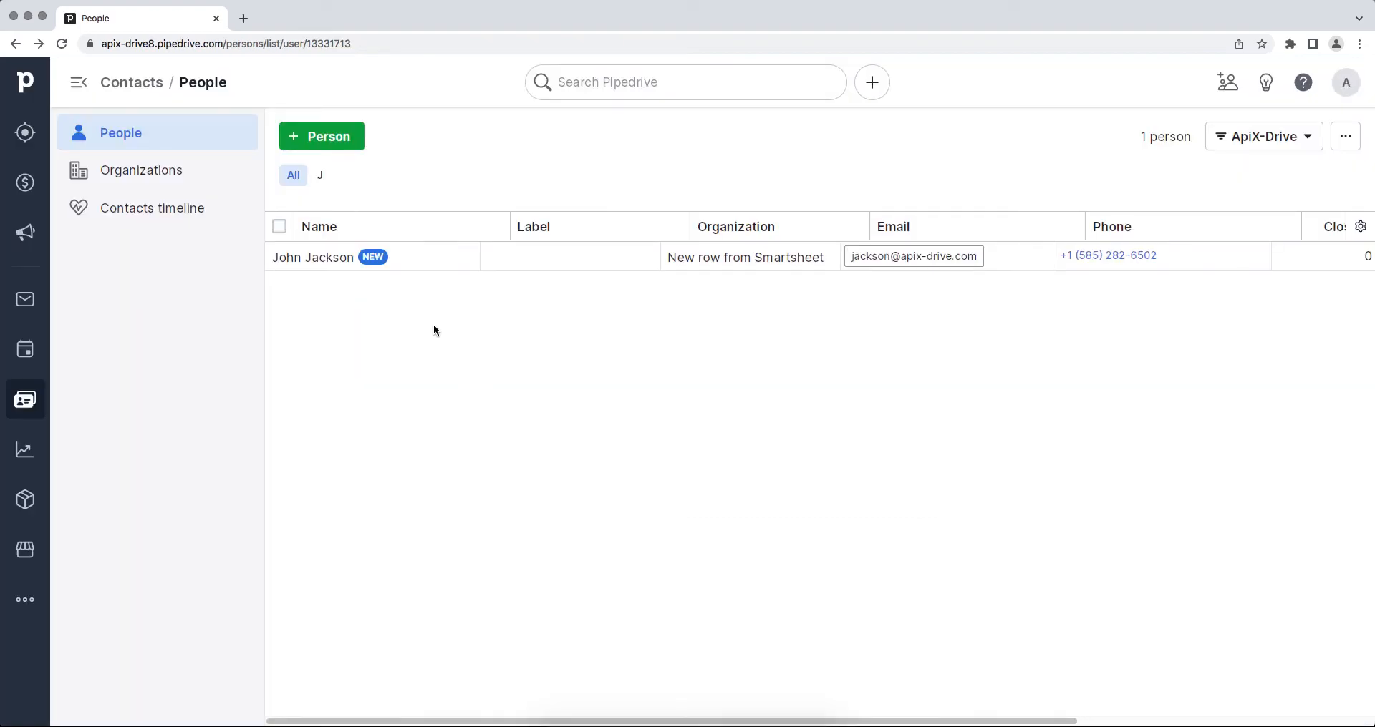
left_click(342, 259)
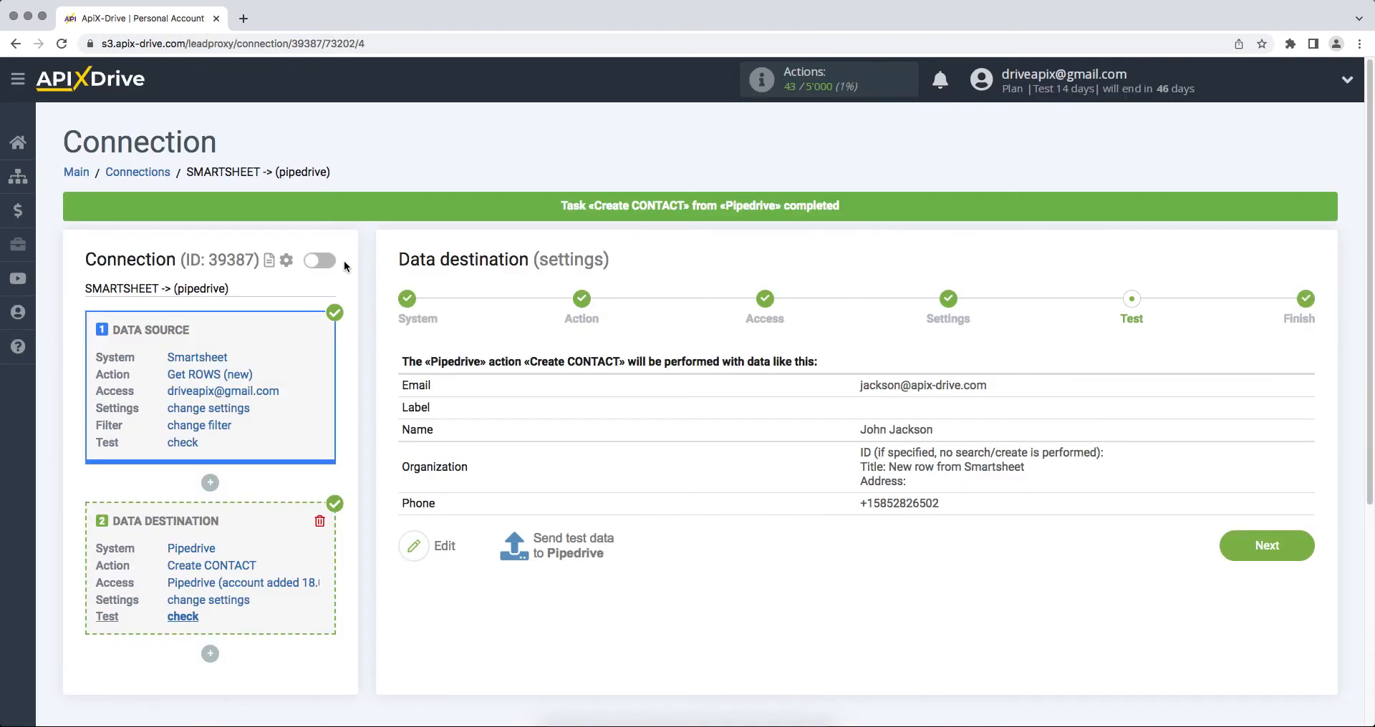
left_click(1221, 552)
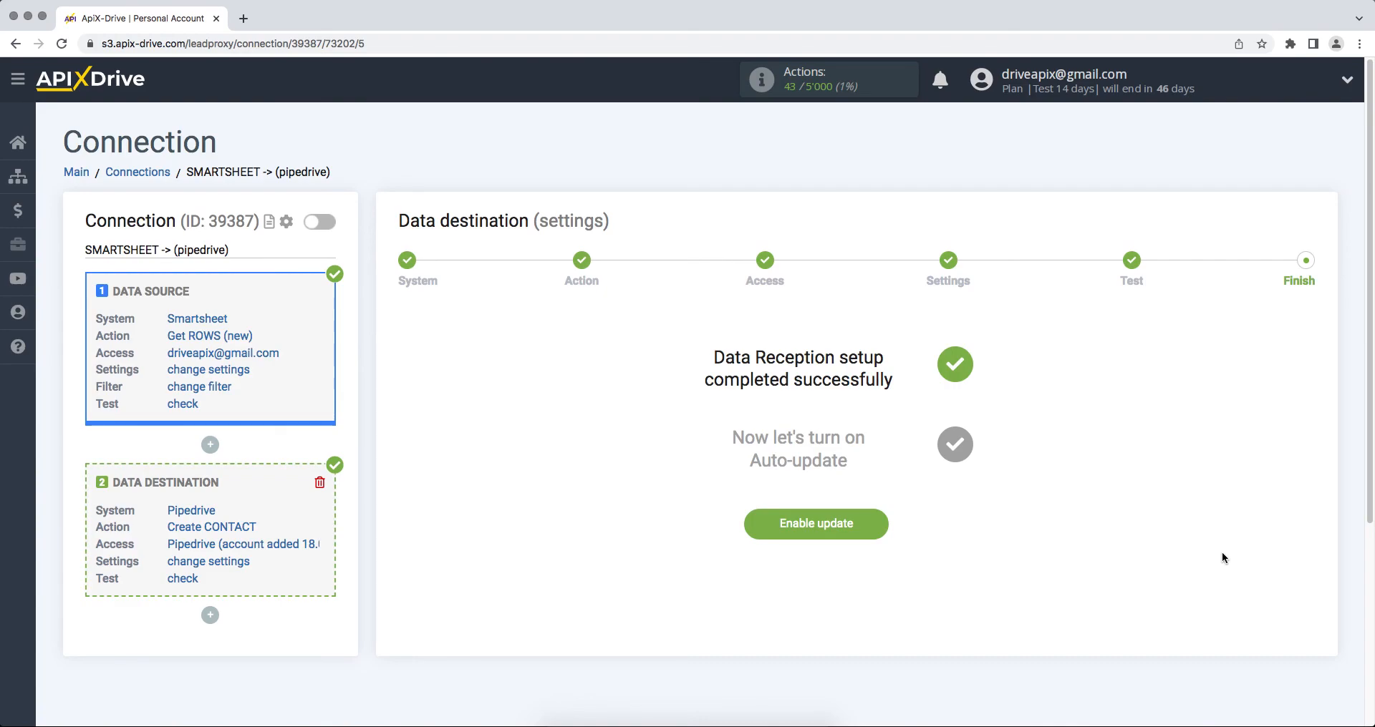
- Enable auto-update on the Smartsheet → Pipedrive connection and save a 5-minute update interval
left_click(795, 522)
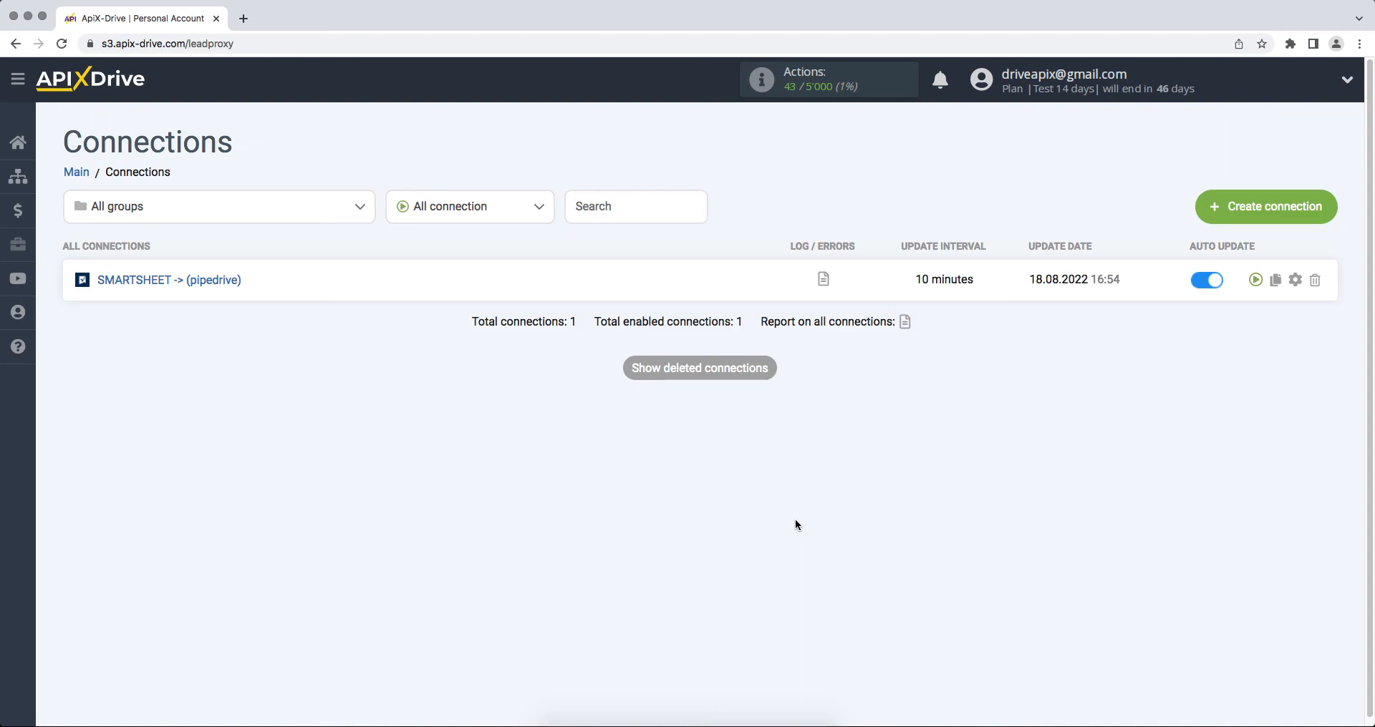
left_click(1294, 280)
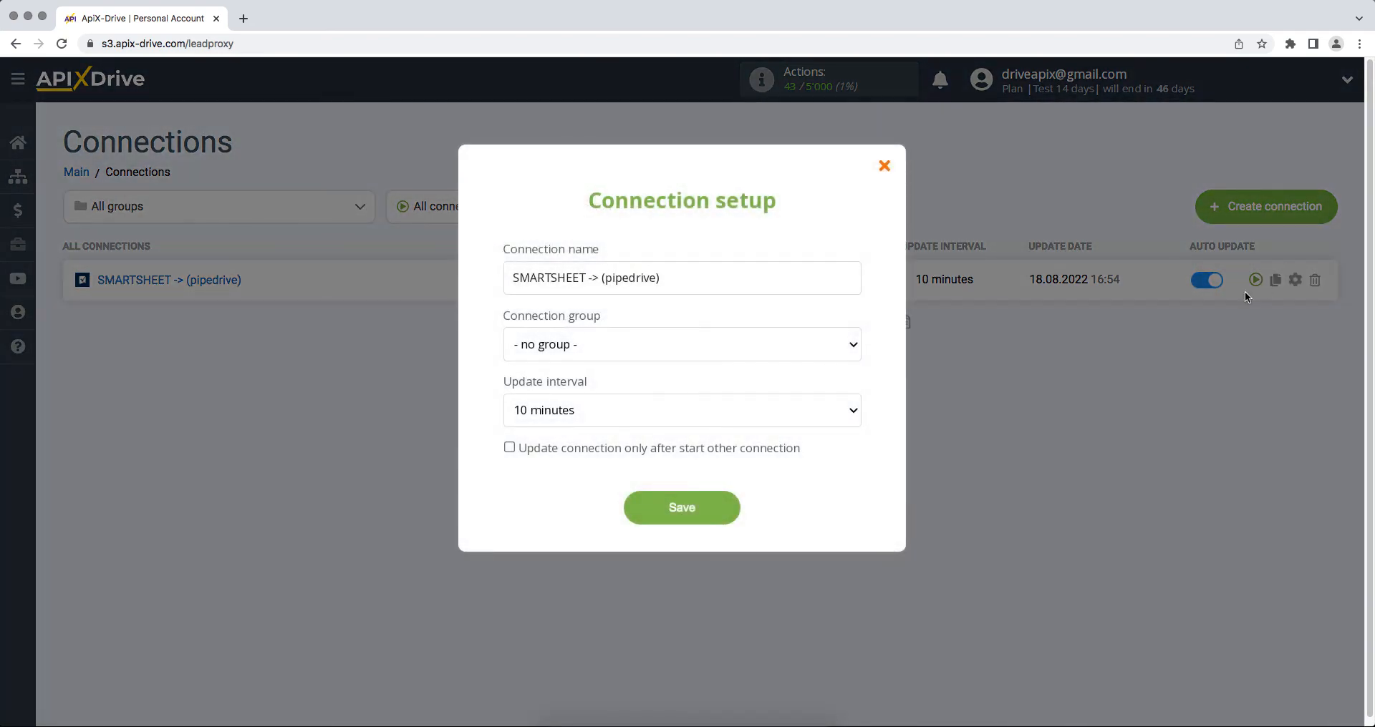
left_click(850, 410)
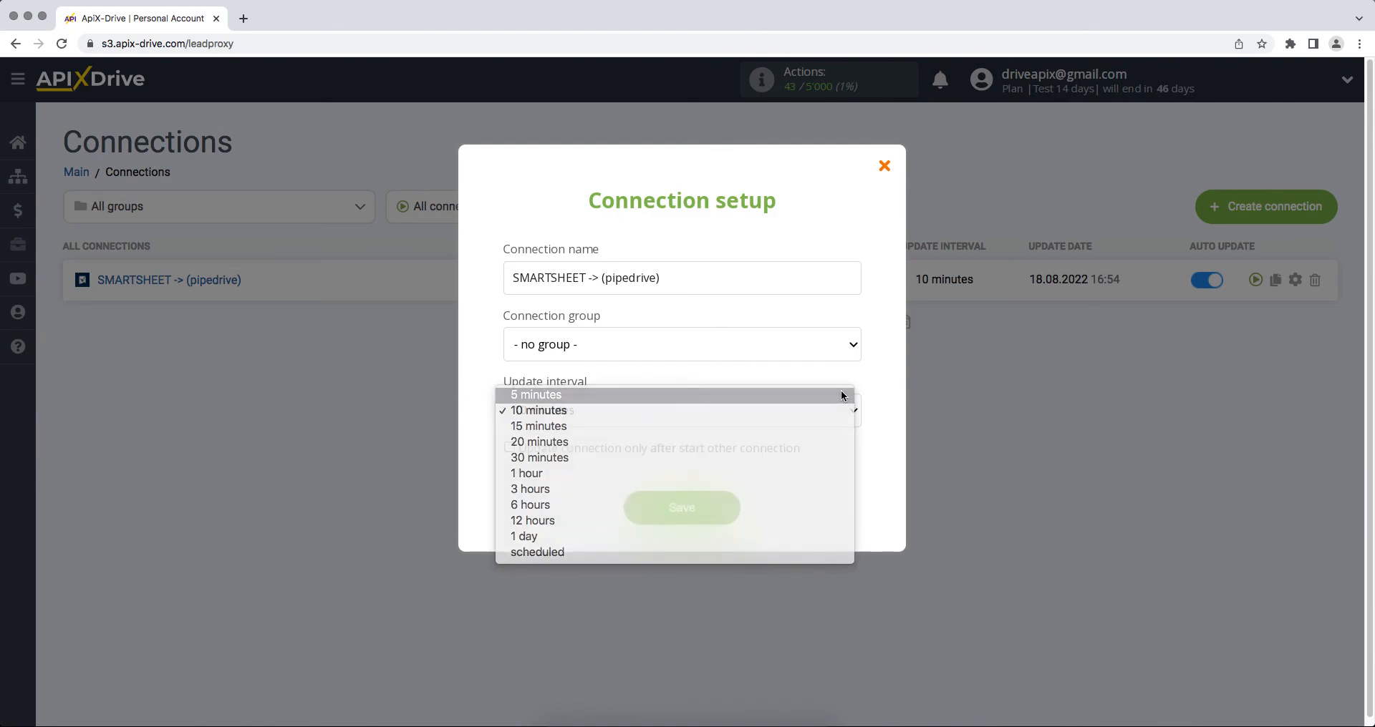
left_click(840, 391)
left_click(682, 509)
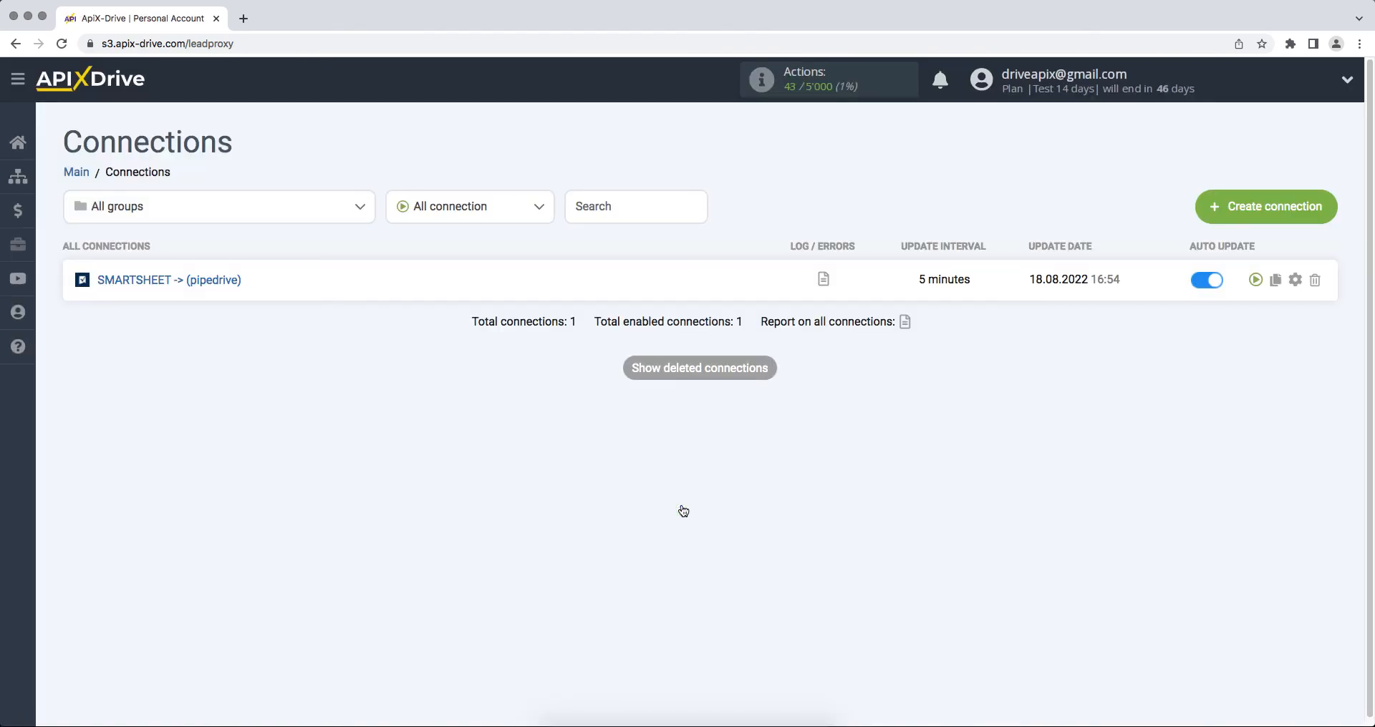